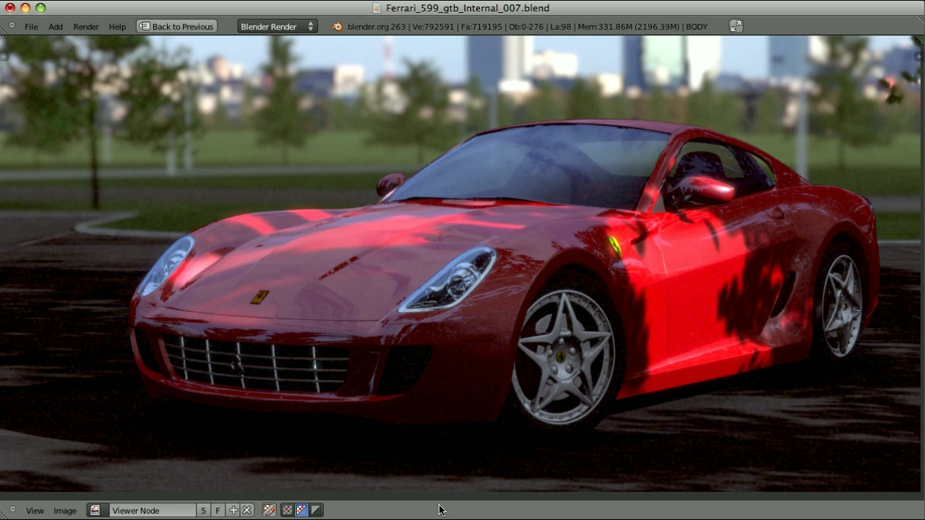
# Step: Examine the full compositing node tree from the render inputs down to the last node groups, and return to the composite image
pyautogui.hotkey('shift', 'F3')
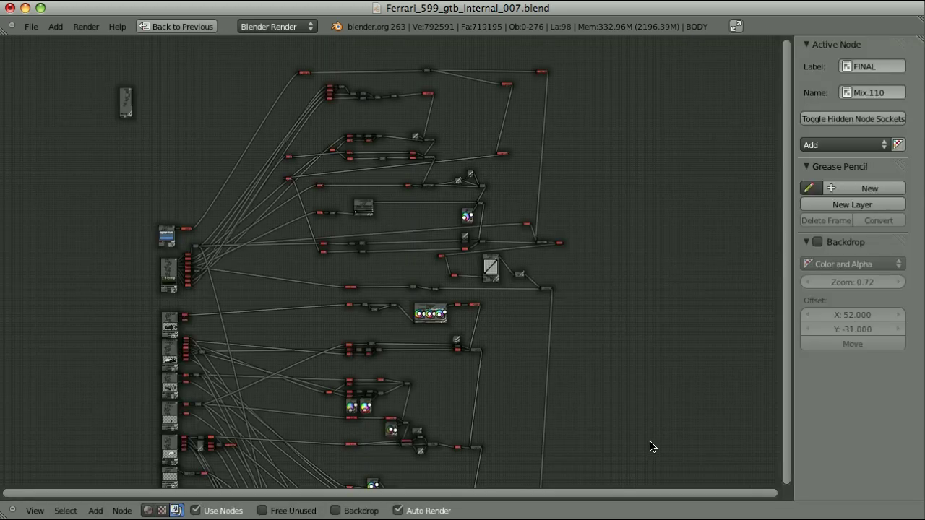
pyautogui.moveTo(650, 446); pyautogui.dragTo(651, 82, button='middle')
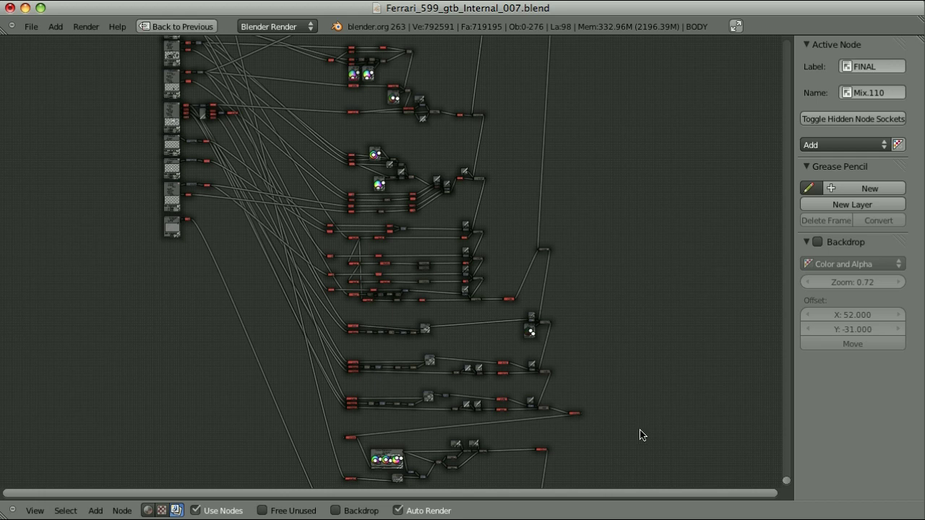
pyautogui.scroll(-5, 640, 433)
pyautogui.scroll(5, 635, 279)
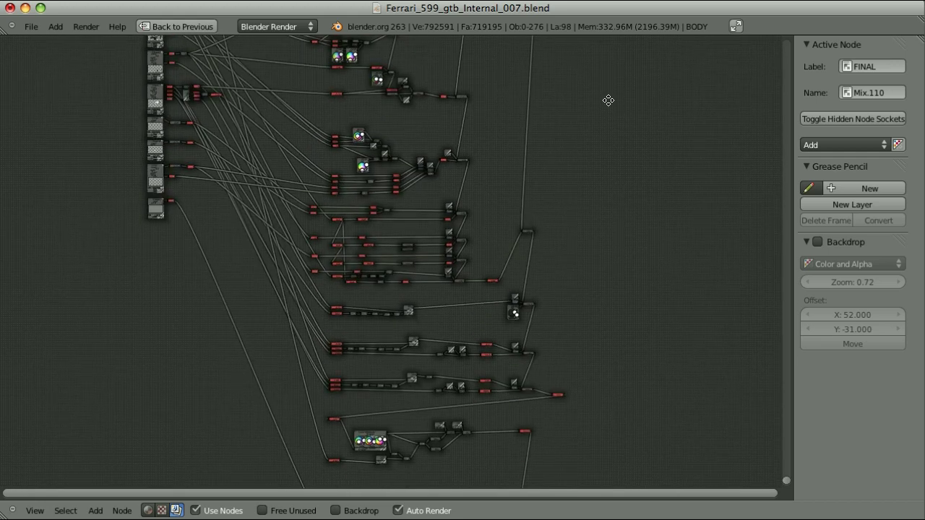
pyautogui.scroll(-5, 615, 304)
pyautogui.hotkey('shift', 'F10')
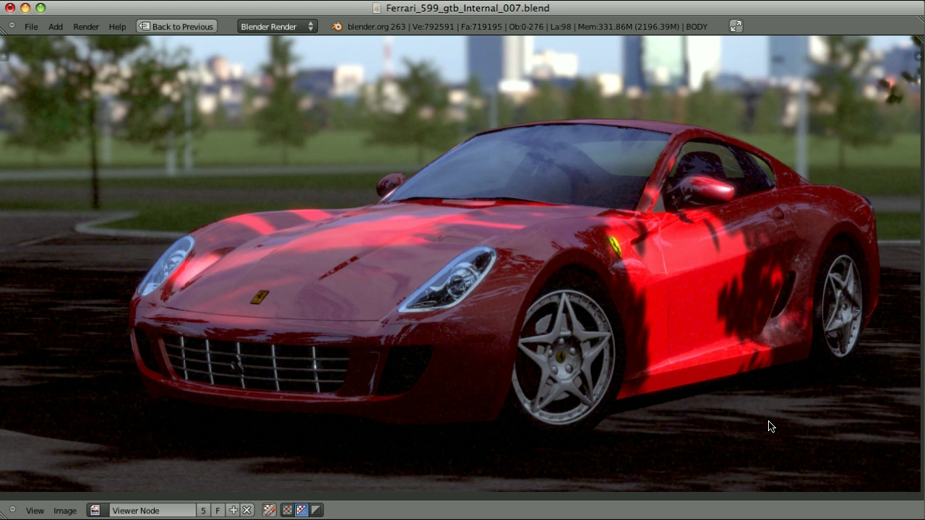
# Step: Examine the rendered car passes from 010001.png through 060002.png, covering reflection, color, diffuse and shadow images
pyautogui.hotkey('ctrl', 'Up')
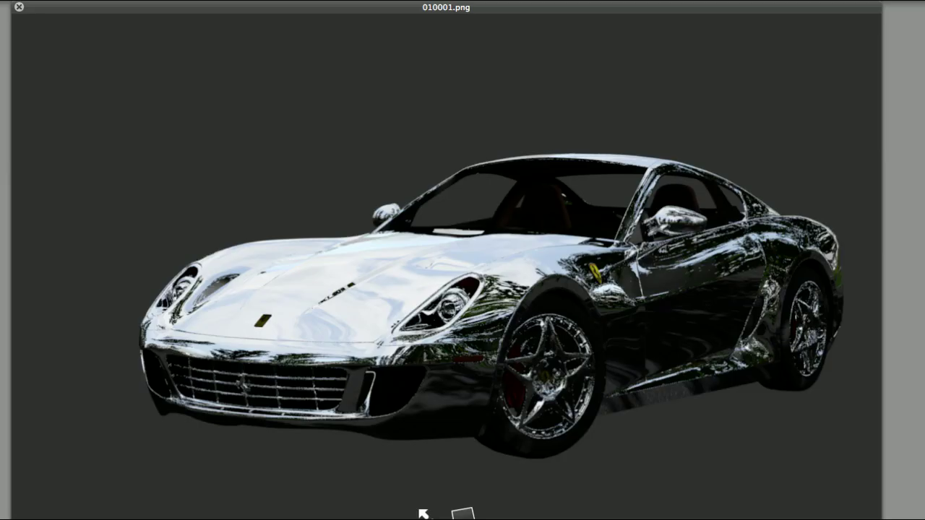
pyautogui.press('Down')
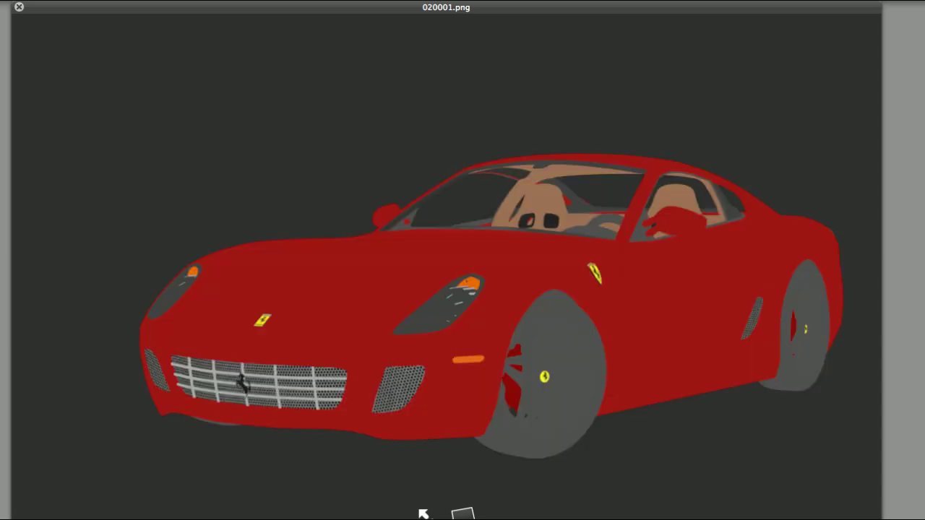
pyautogui.press('Down')
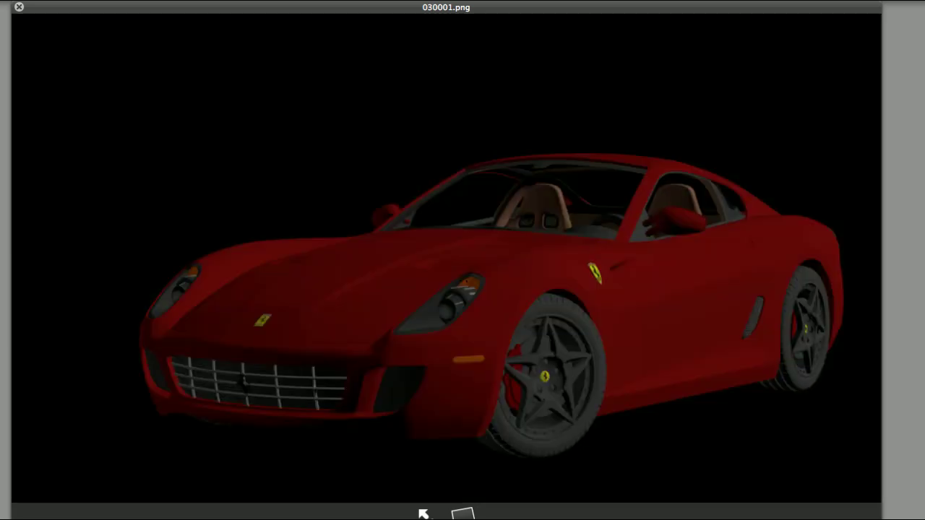
pyautogui.press('Down')
pyautogui.press('Down')
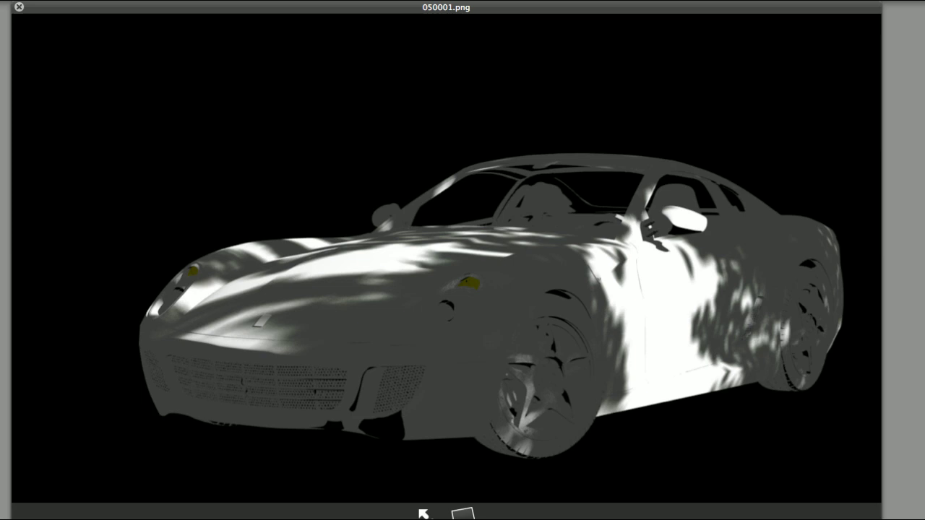
pyautogui.press('Down')
pyautogui.press('Down')
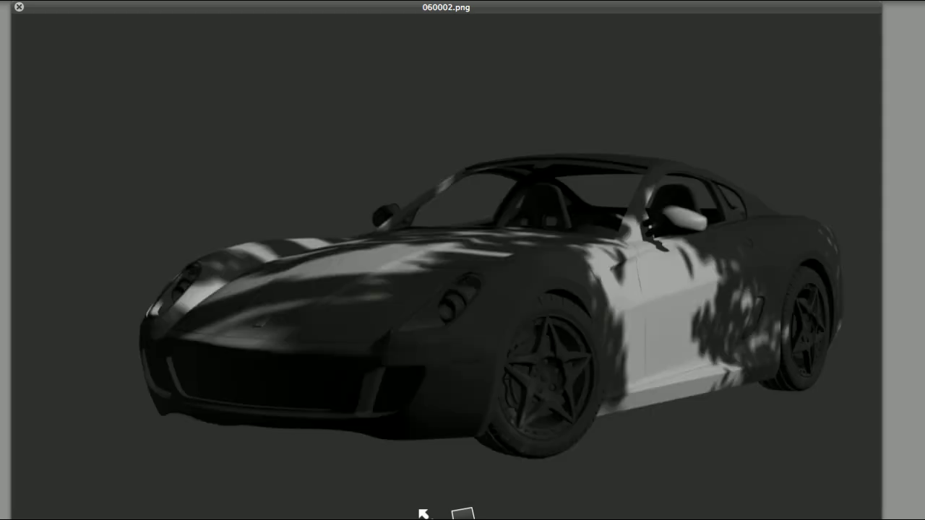
# Step: Examine the wheel rim passes 120001.png to 140001.png and the park environment passes 1070001.png to 1090001.png
pyautogui.press('Down')
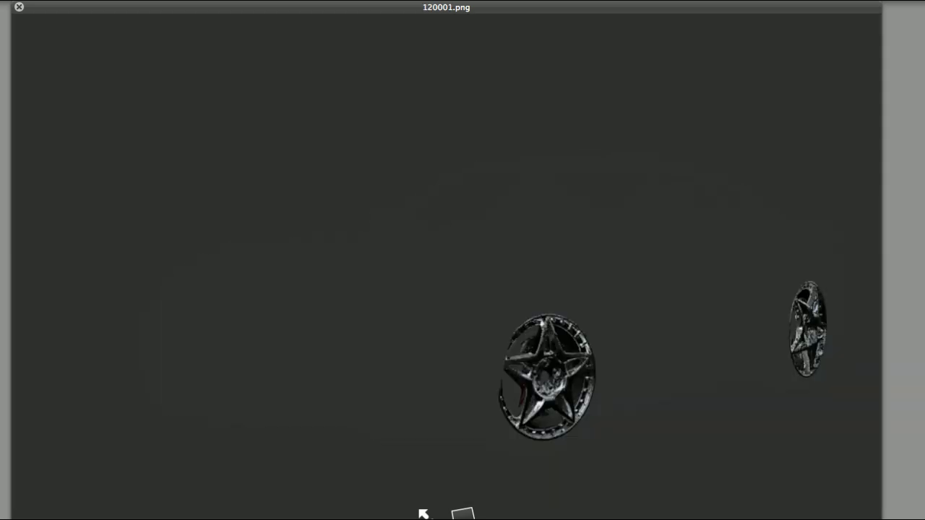
pyautogui.press('Down')
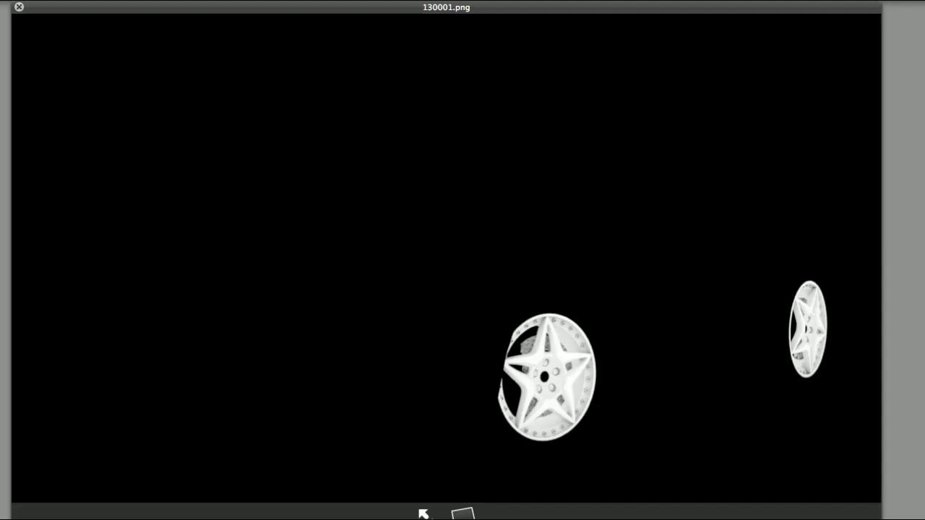
pyautogui.press('Down')
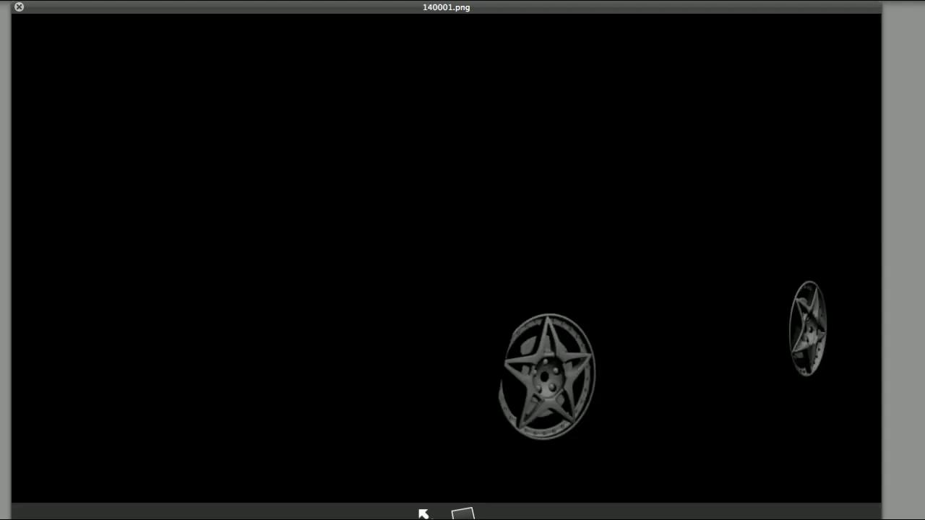
pyautogui.press('Down')
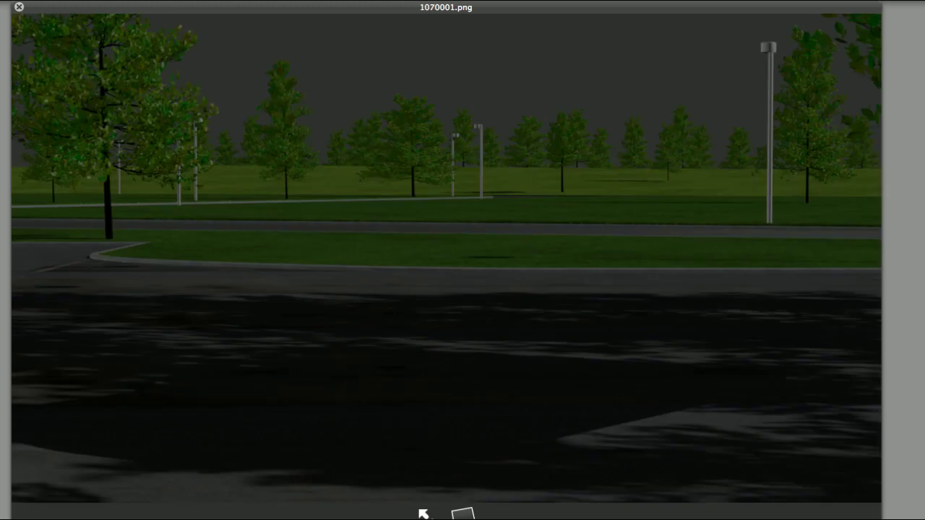
pyautogui.press('Down')
pyautogui.press('Down')
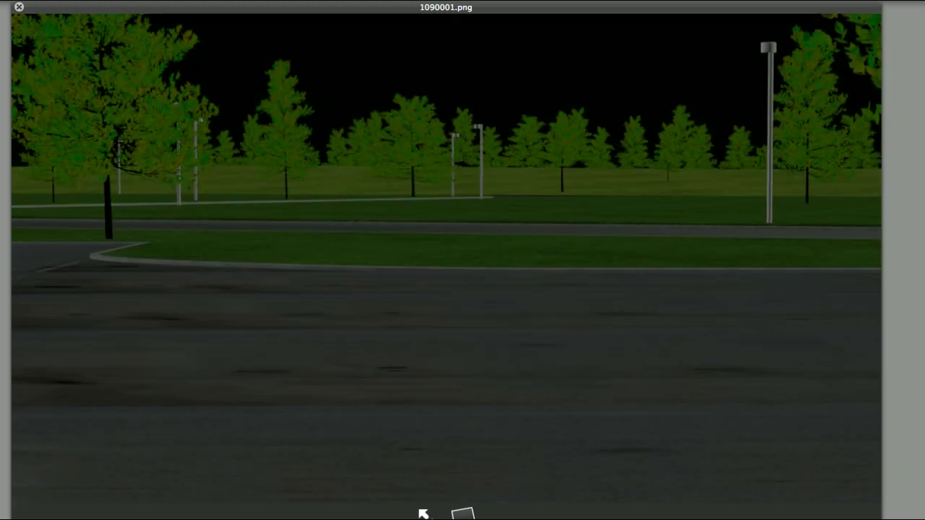
pyautogui.press('Down')
pyautogui.press('Down')
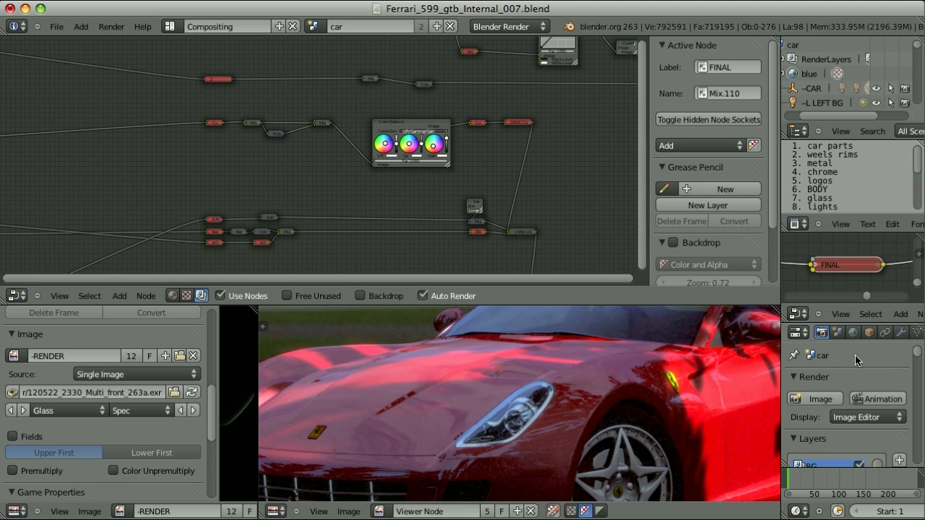
# Step: Switch to the Default screen layout and inspect the file format choices for the render output
pyautogui.hotkey('ctrl', 'Right')
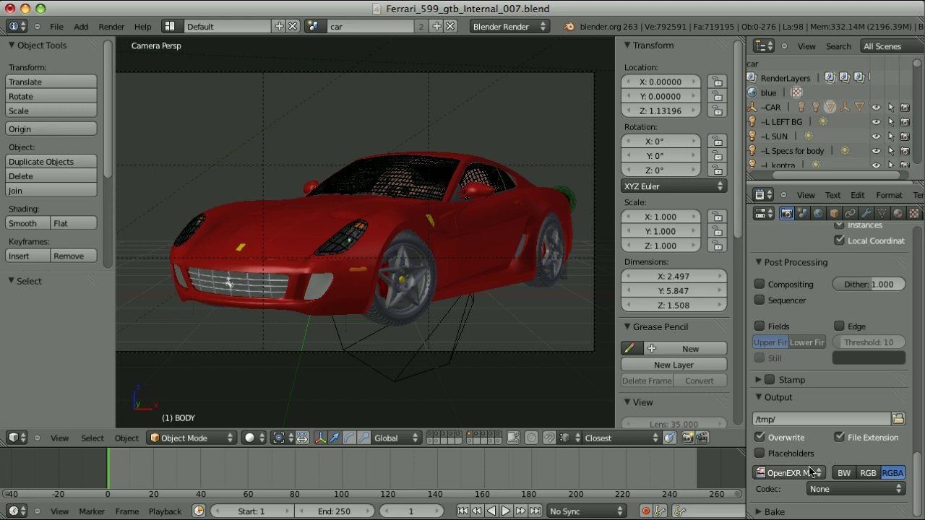
pyautogui.click(811, 472)
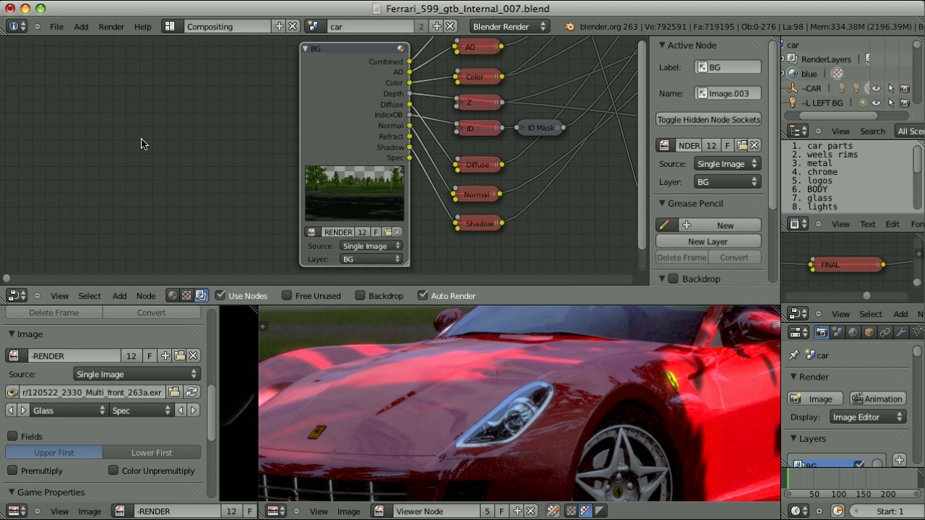
# Step: Add an Image input node beside the BG node, assign the -RENDER image to it, and enlarge the node
pyautogui.hotkey('shift', 'a')
pyautogui.moveTo(141, 142)
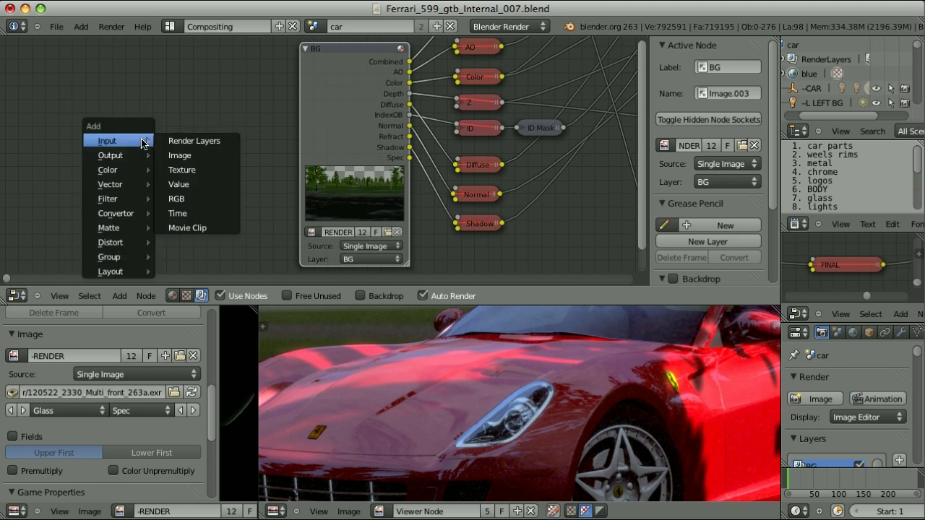
pyautogui.click(196, 156)
pyautogui.click(120, 145)
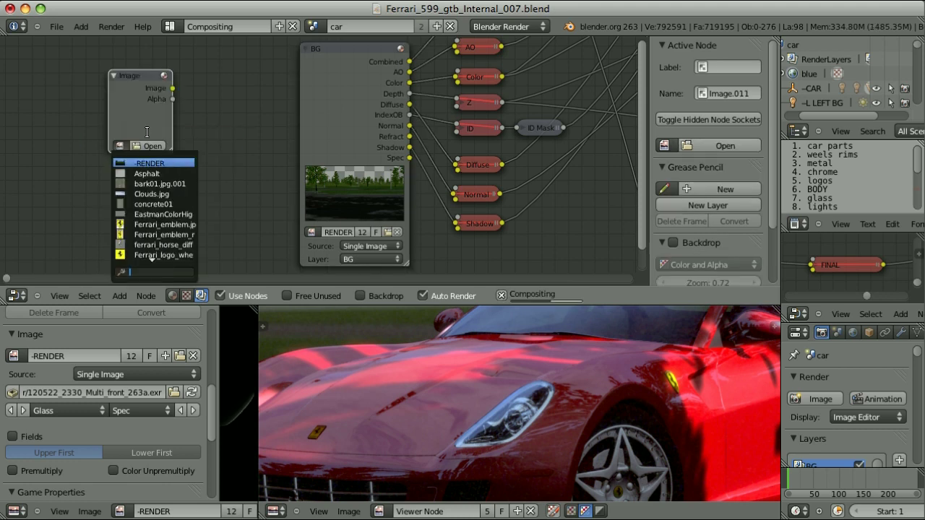
pyautogui.click(146, 164)
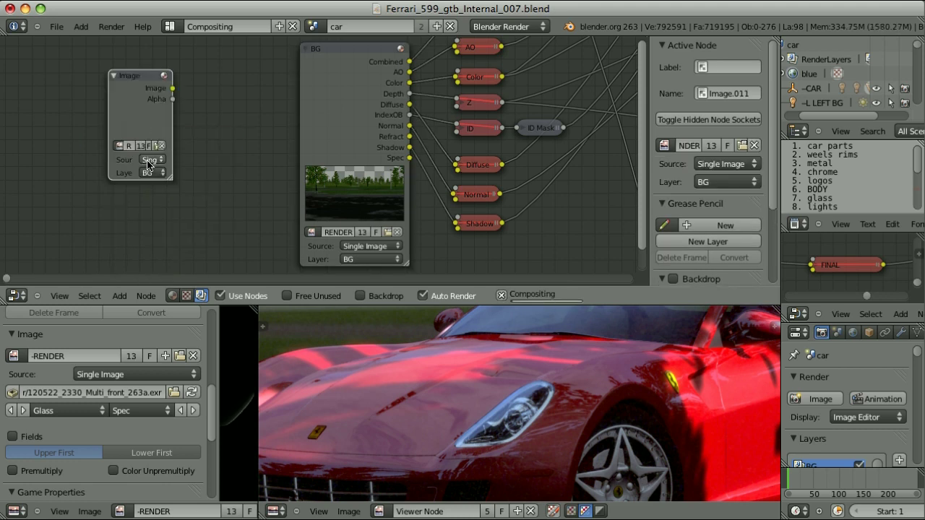
pyautogui.moveTo(190, 70); pyautogui.dragTo(226, 120)
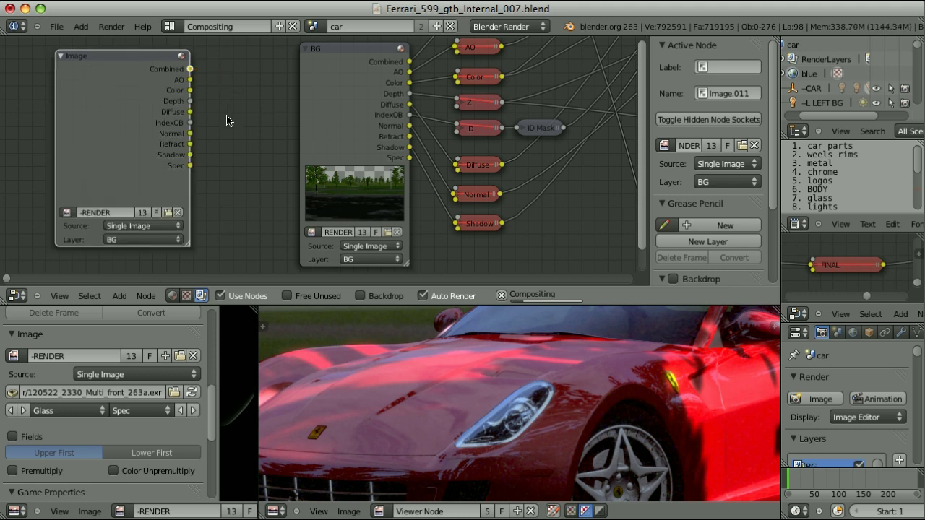
pyautogui.click(158, 239)
pyautogui.click(119, 116)
# Step: Add a Render Layers input node for the car scene next to the new Image node, and delete it again
pyautogui.hotkey('shift', 'a')
pyautogui.moveTo(119, 117)
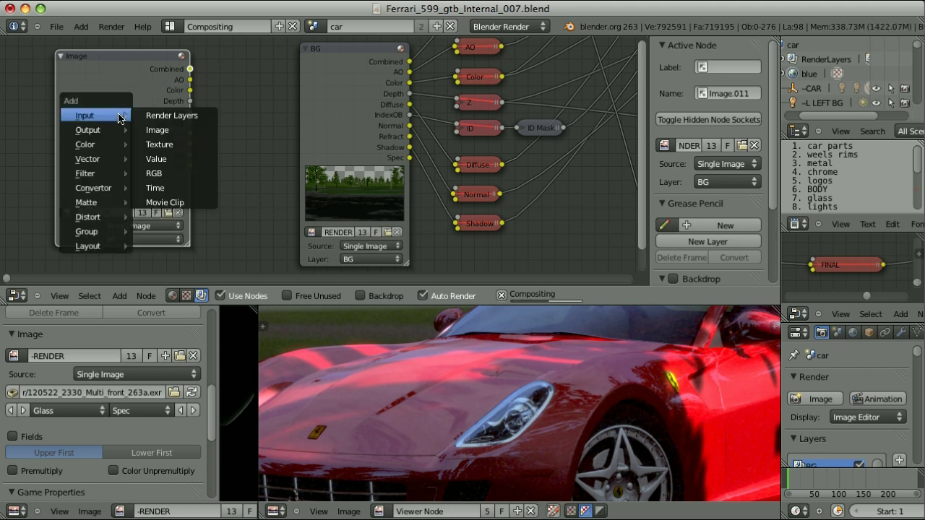
pyautogui.click(186, 116)
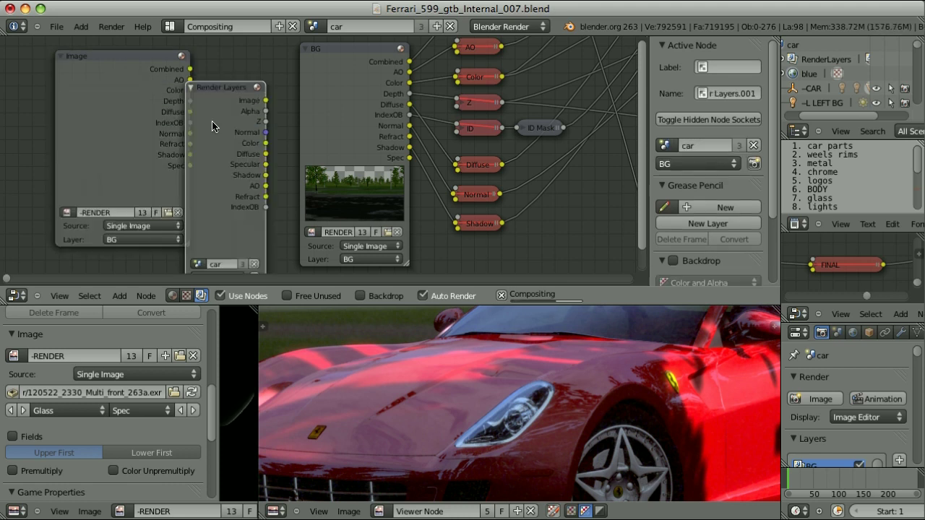
pyautogui.press('x')
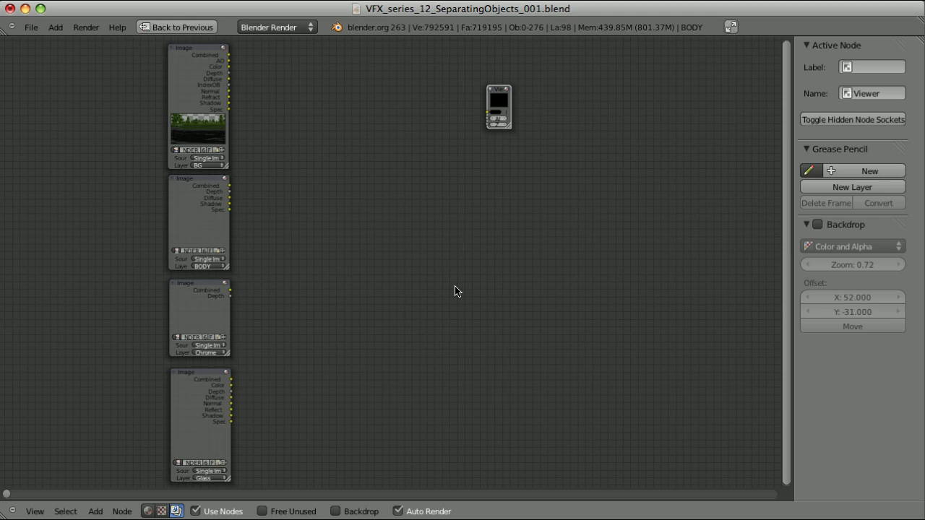
# Step: Add a Render Layers input node beside the stacked Image nodes and pull a link from its Image output
pyautogui.hotkey('shift', 'a')
pyautogui.moveTo(349, 229)
pyautogui.click(394, 226)
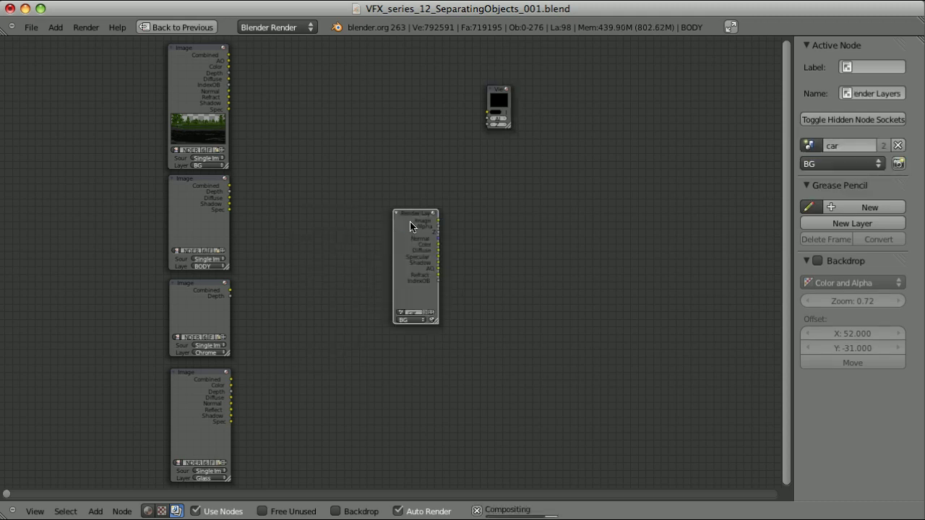
pyautogui.scroll(3, 404, 202)
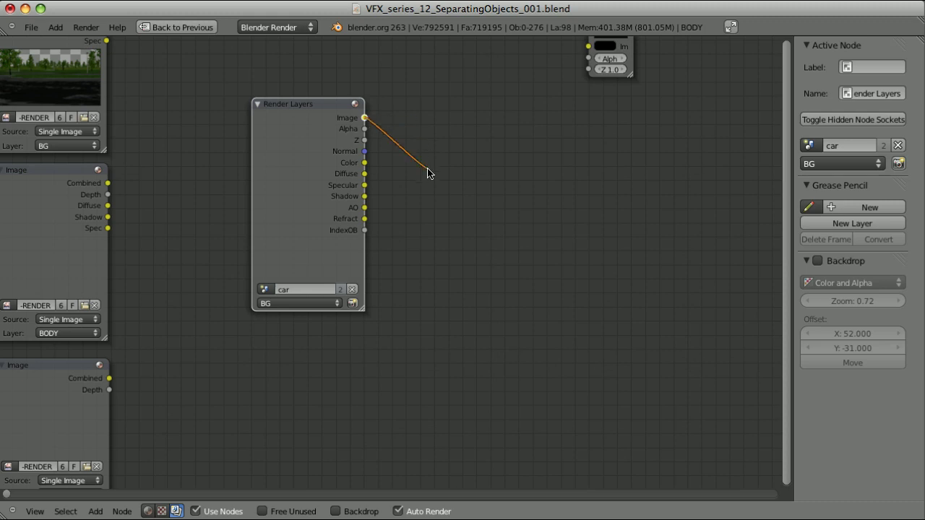
pyautogui.moveTo(427, 173); pyautogui.dragTo(464, 169)
# Step: Add an empty Image input node between the BODY image node and the Render Layers node
pyautogui.moveTo(159, 253); pyautogui.dragTo(221, 231, button='middle')
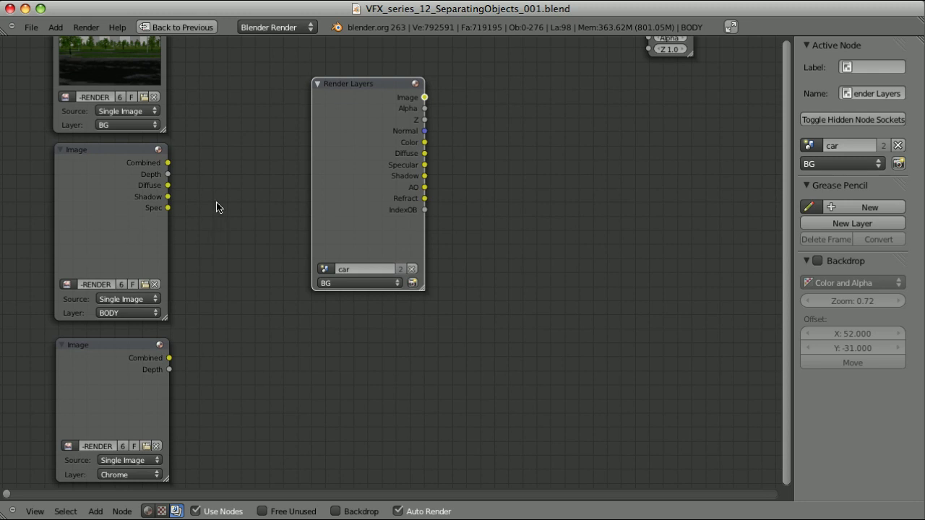
pyautogui.hotkey('shift', 'a')
pyautogui.moveTo(217, 207)
pyautogui.click(255, 218)
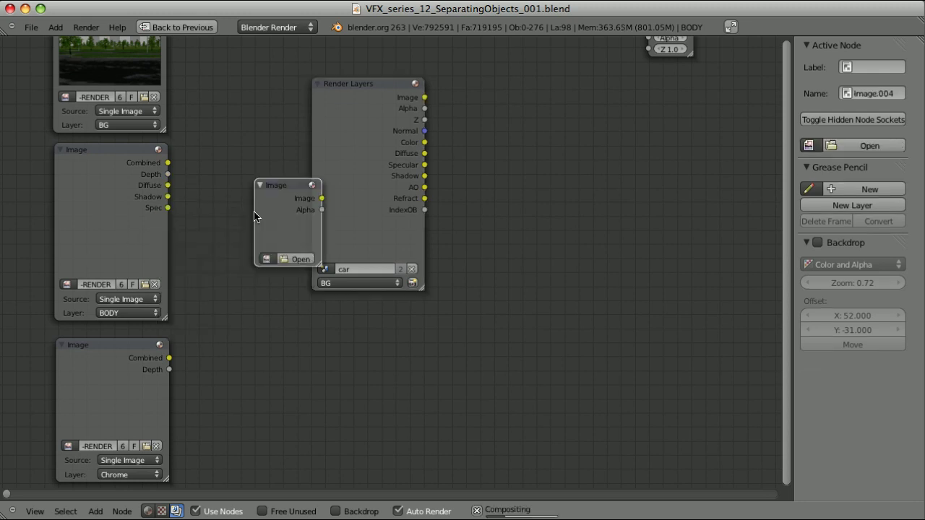
# Step: Open Ferrari_599_gtb_Internal_007.blend and view its compositing node tree enlarged before restoring the Compositing layout
pyautogui.hotkey('ctrl', 'o')
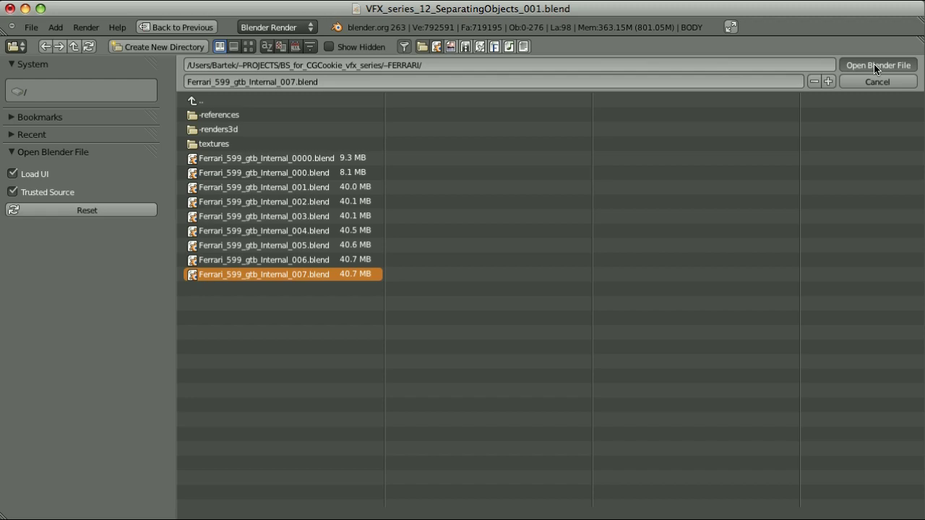
pyautogui.click(873, 65)
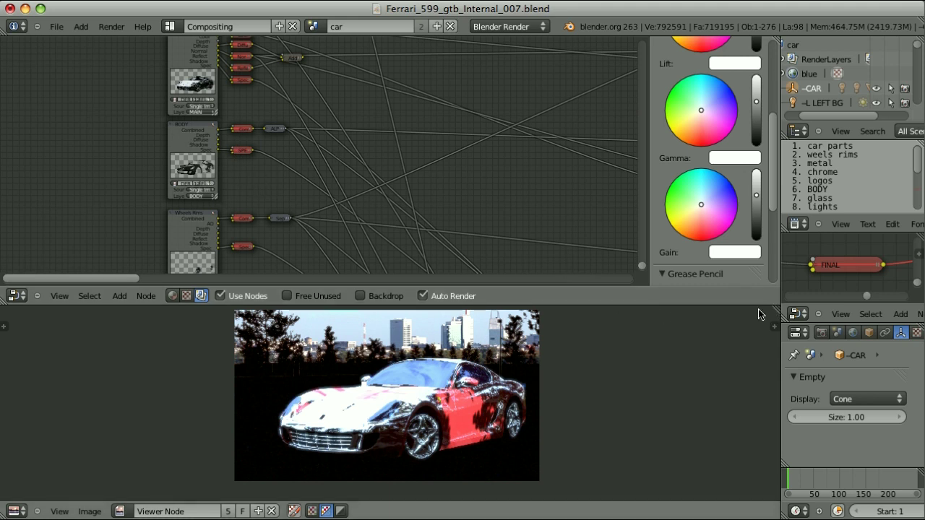
pyautogui.hotkey('ctrl', 'Up')
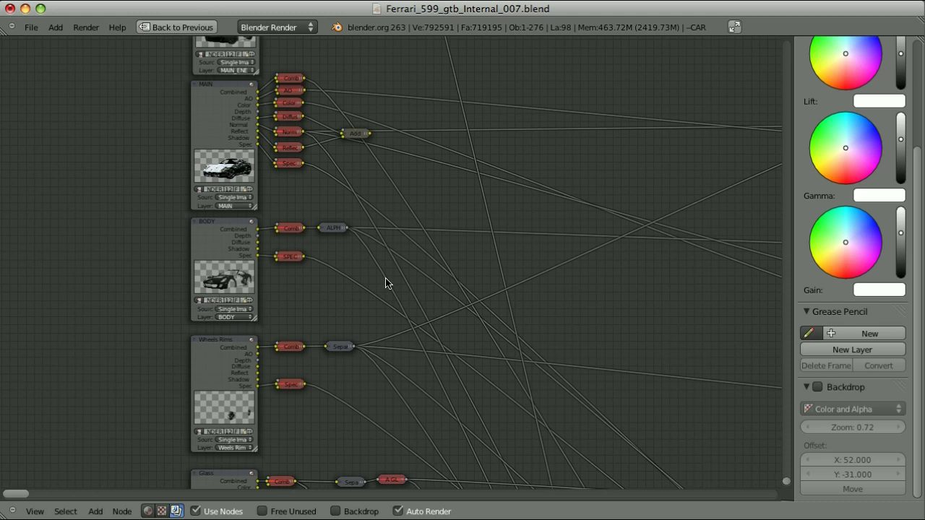
pyautogui.hotkey('ctrl', 'Up')
# Step: Split the Viewer Node image editor in two and display the -RENDER image with its image properties in one half
pyautogui.moveTo(776, 308); pyautogui.dragTo(409, 347)
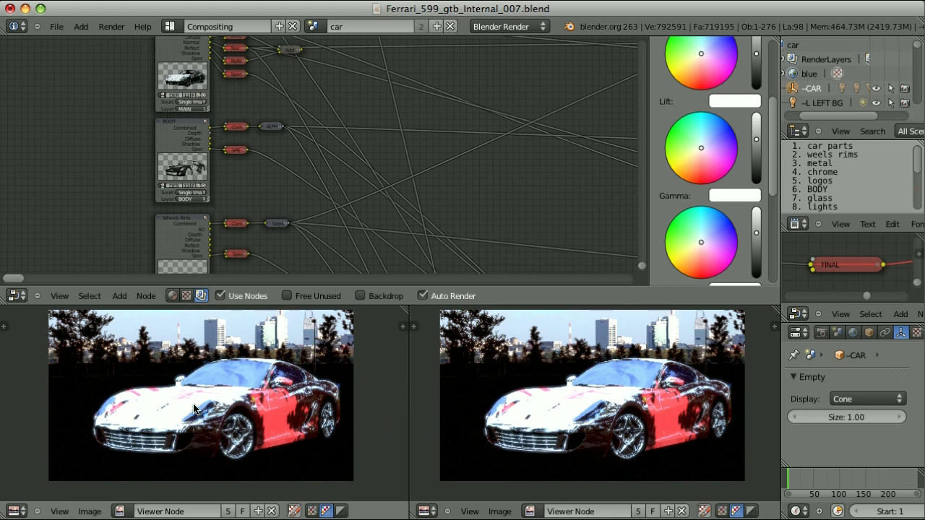
pyautogui.click(119, 510)
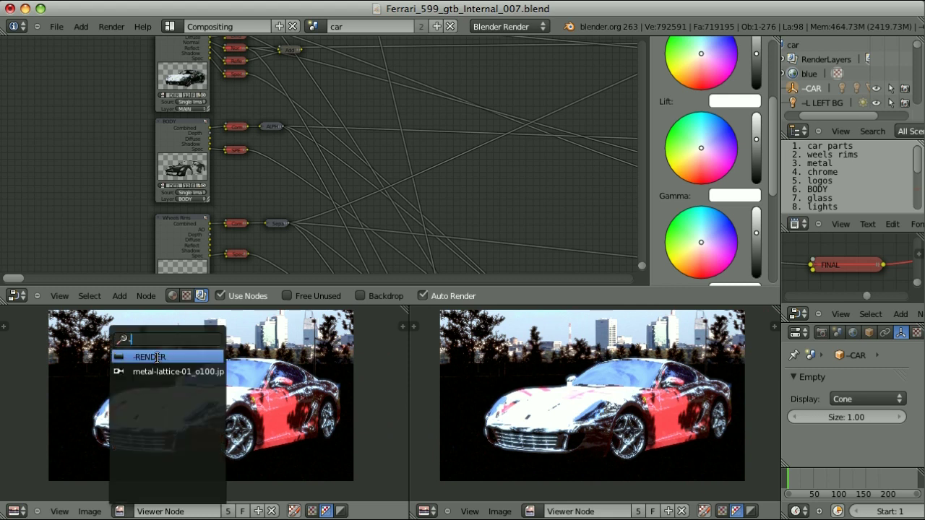
pyautogui.click(157, 357)
pyautogui.press('n')
pyautogui.scroll(-5, 138, 399)
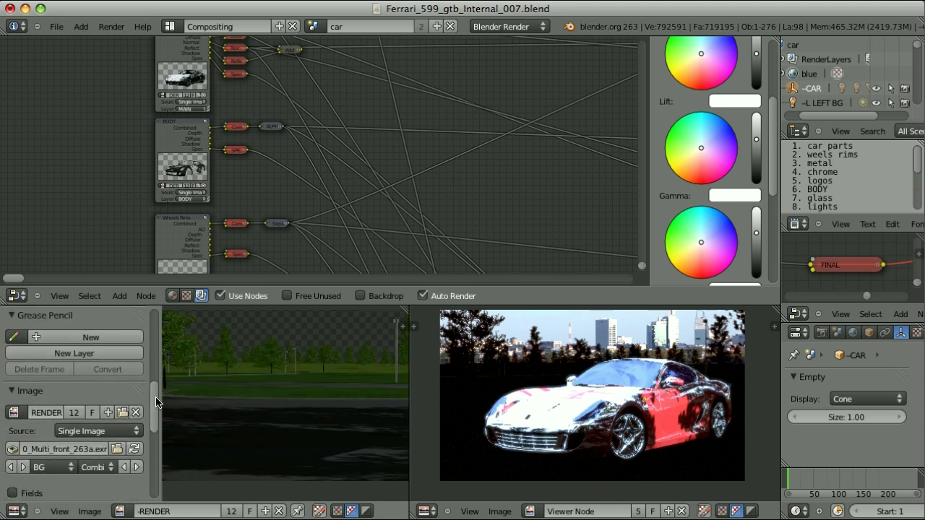
pyautogui.click(135, 397)
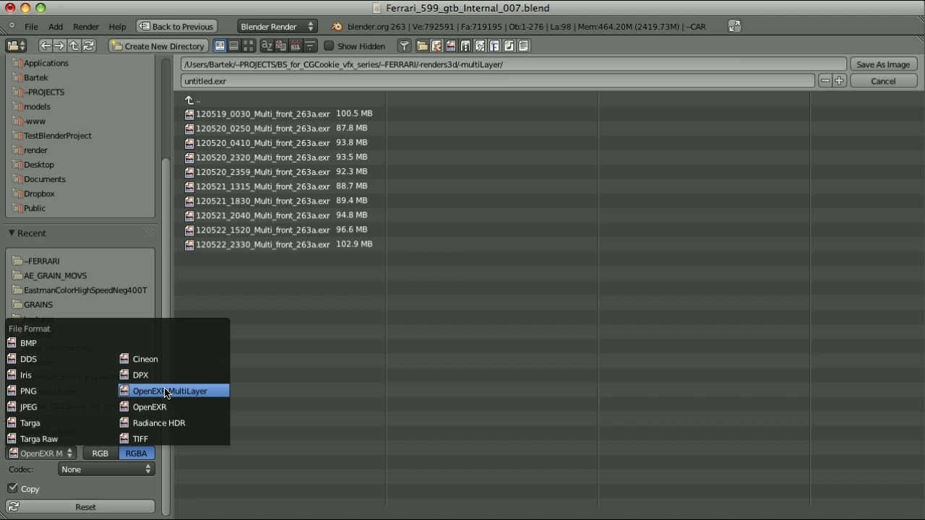
# Step: Choose OpenEXR MultiLayer as the image's save format and leave the file browser without saving
pyautogui.click(165, 392)
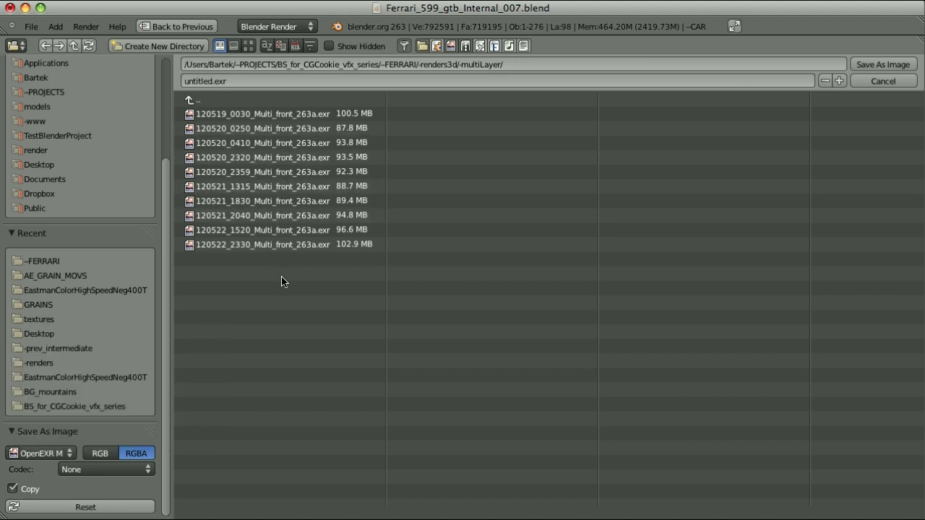
pyautogui.press('Escape')
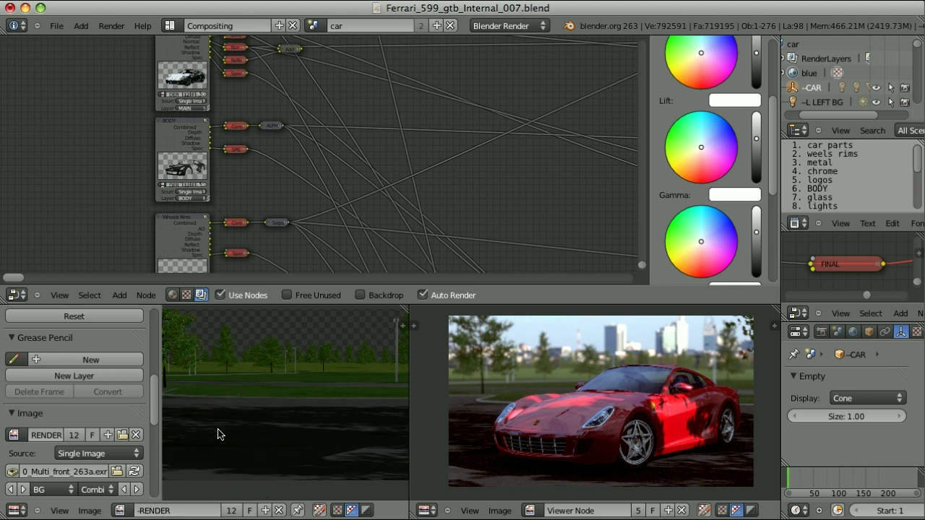
# Step: Select the BODY image node and set the -RENDER image's source file to 120522_2330_Multi_front_263a.exr
pyautogui.click(179, 128)
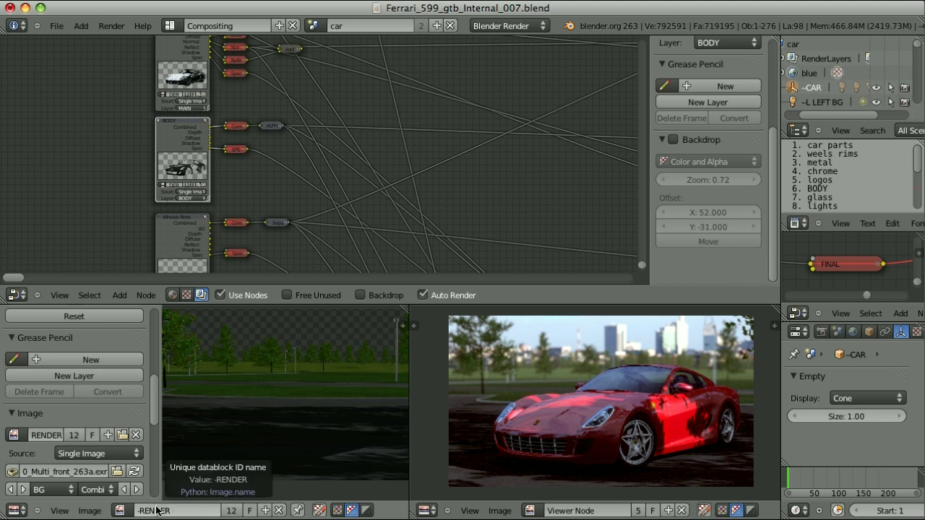
pyautogui.scroll(-2, 51, 419)
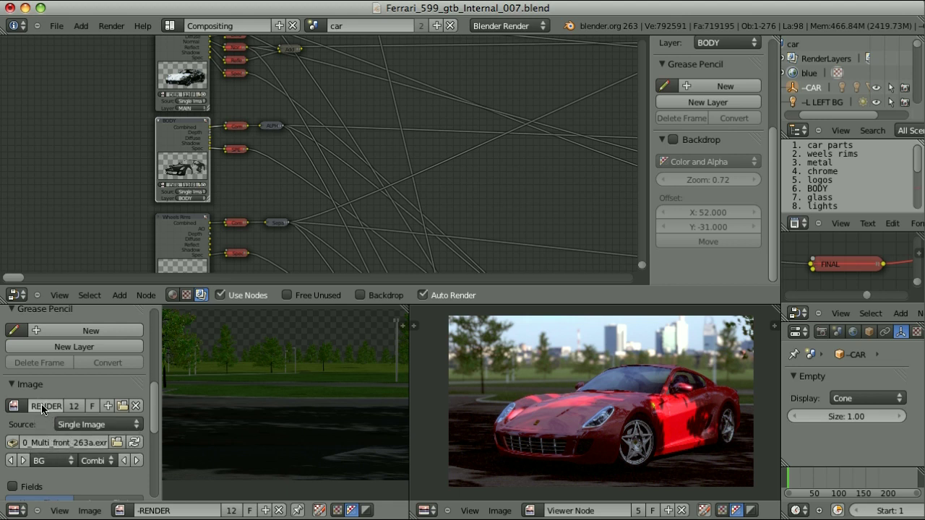
pyautogui.click(122, 406)
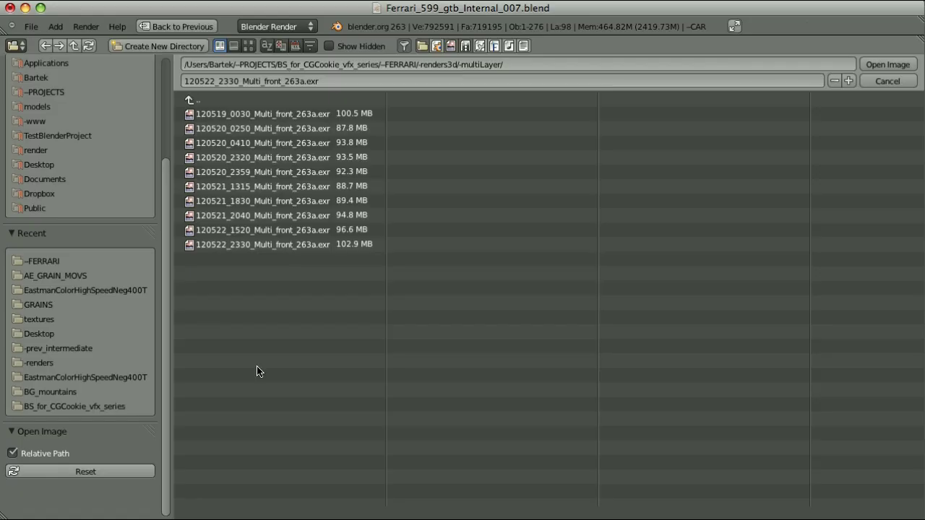
pyautogui.press('Escape')
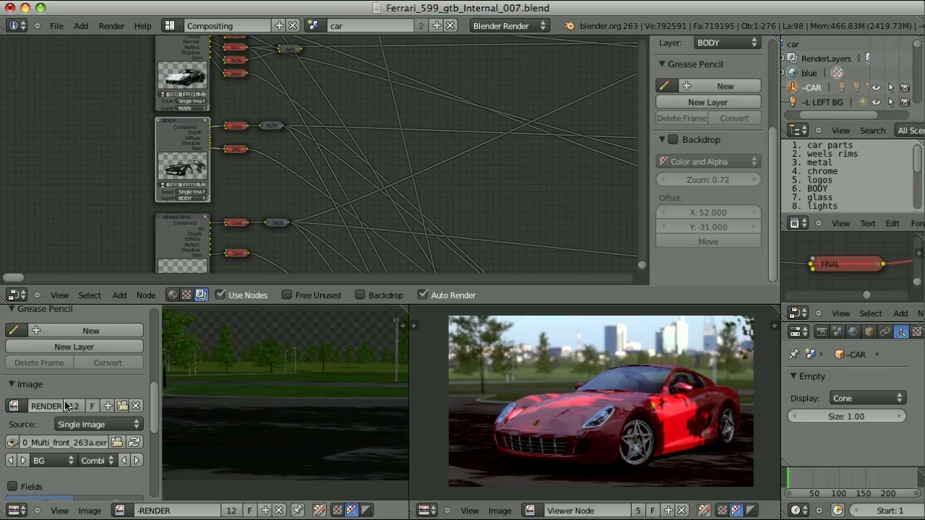
pyautogui.click(117, 443)
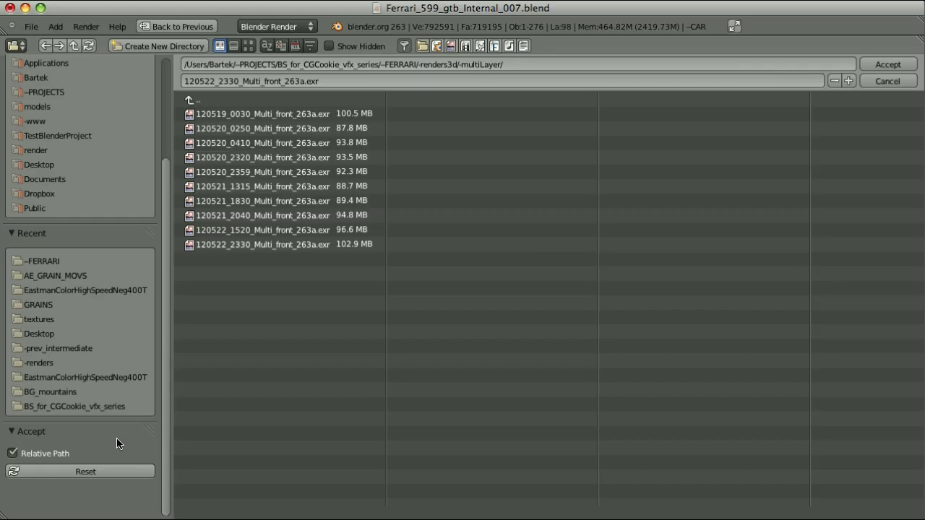
pyautogui.click(278, 245)
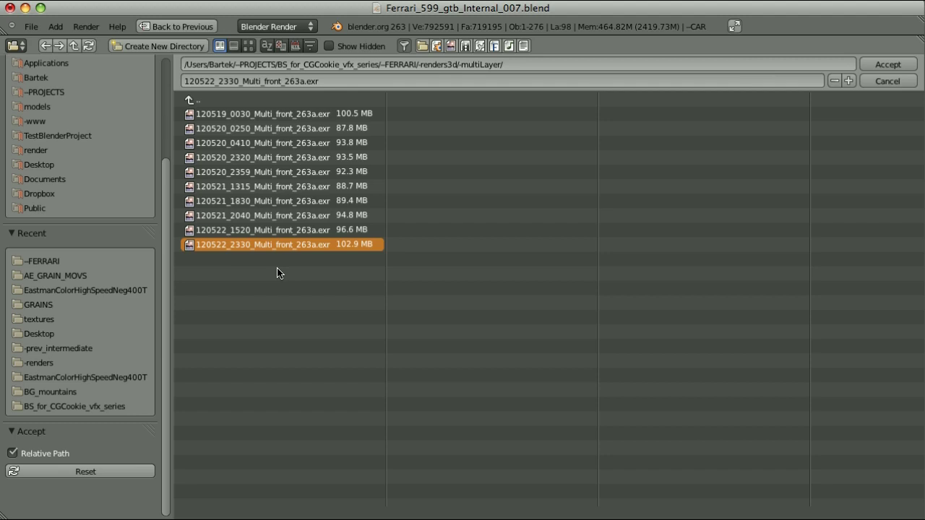
pyautogui.press('Return')
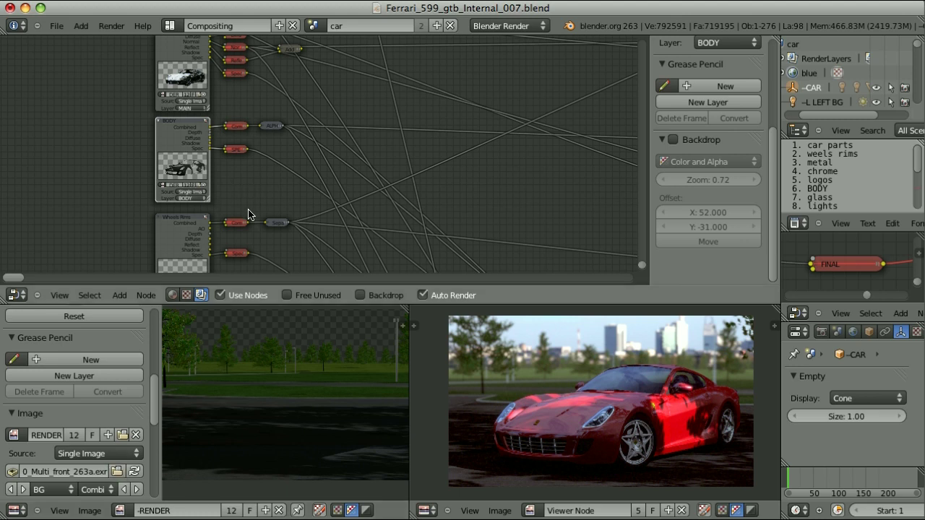
# Step: Enlarge the node editor and try pulling links from the BODY node's Spec and Shadow outputs
pyautogui.hotkey('ctrl', 'Up')
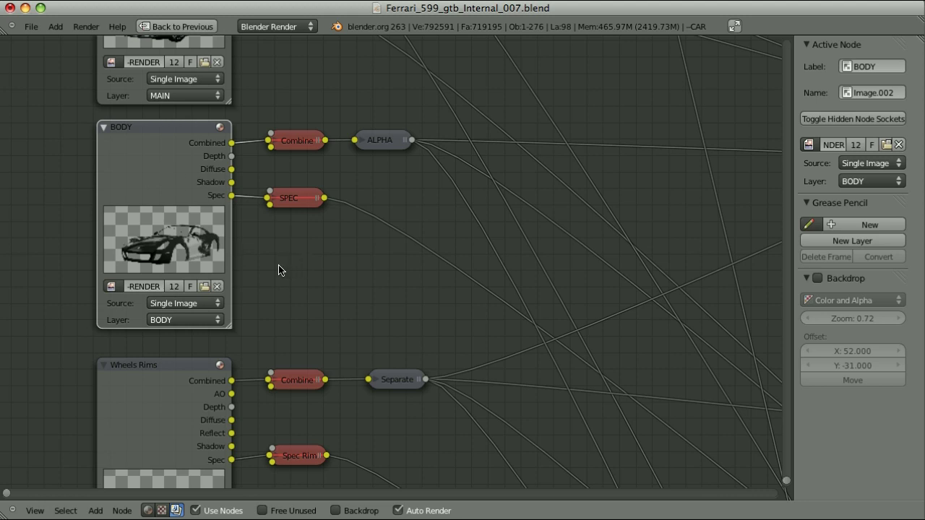
pyautogui.scroll(1, 295, 256)
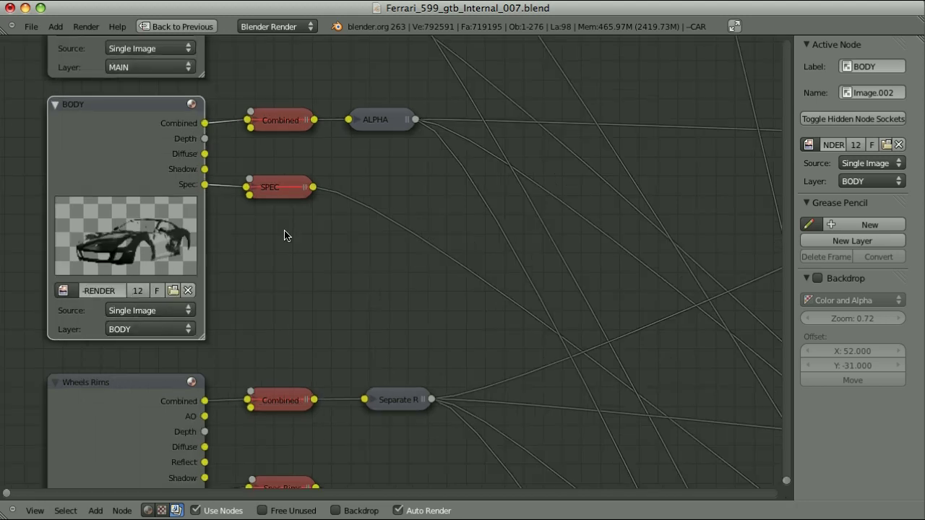
pyautogui.click(282, 188)
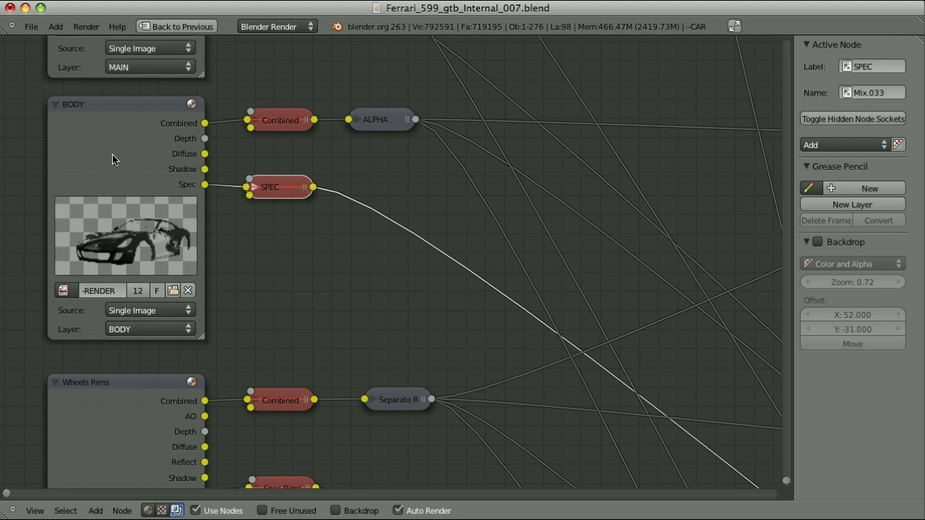
pyautogui.moveTo(206, 185); pyautogui.dragTo(233, 244)
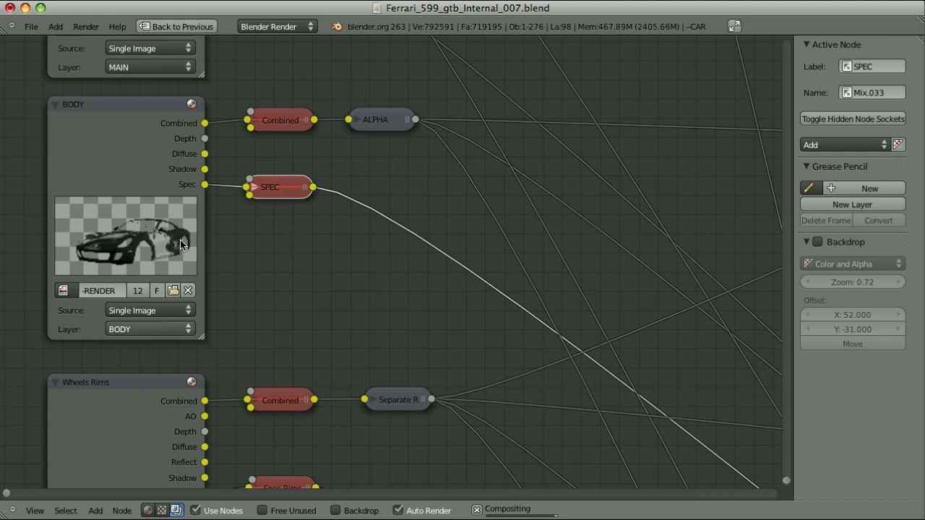
pyautogui.moveTo(205, 169); pyautogui.dragTo(323, 256)
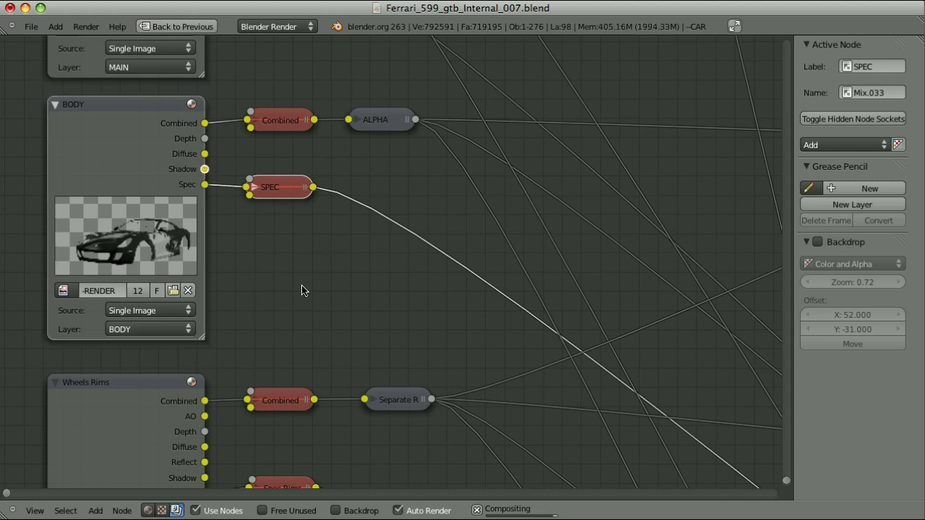
# Step: Switch the BODY image node's layer to Glass and return it to BODY
pyautogui.scroll(-4, 318, 289)
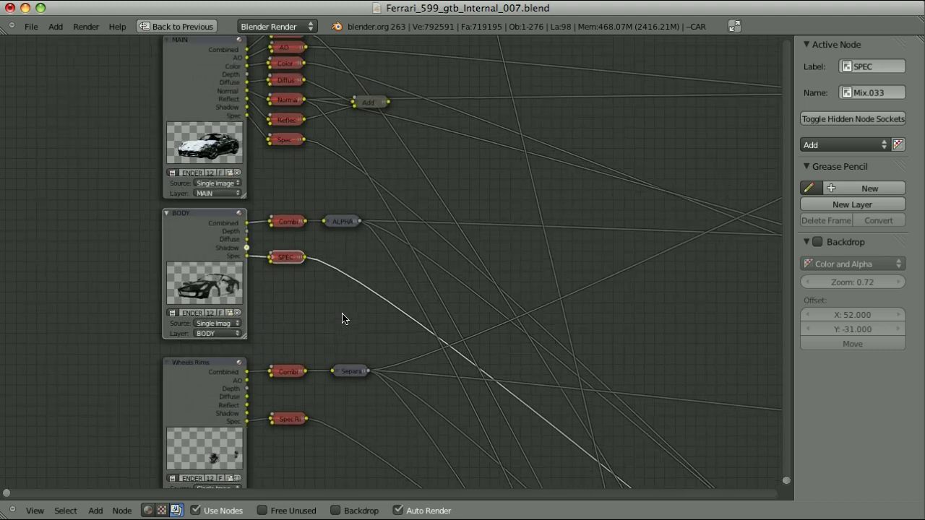
pyautogui.scroll(2, 343, 318)
pyautogui.moveTo(244, 318); pyautogui.dragTo(301, 306, button='middle')
pyautogui.click(172, 193)
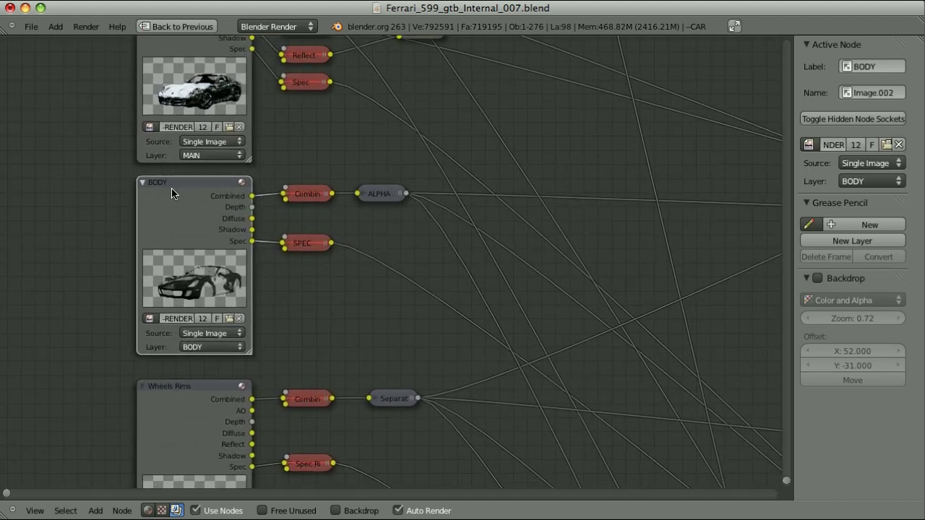
pyautogui.scroll(1, 159, 225)
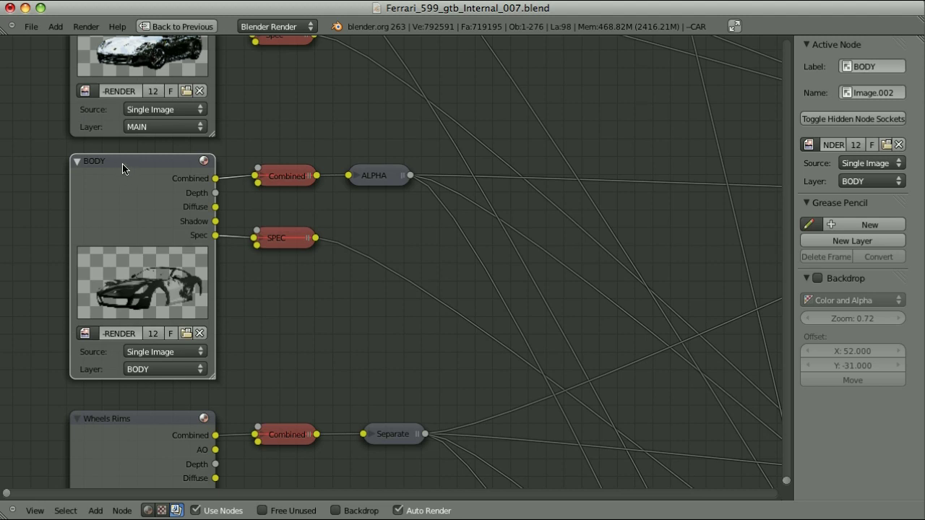
pyautogui.click(158, 373)
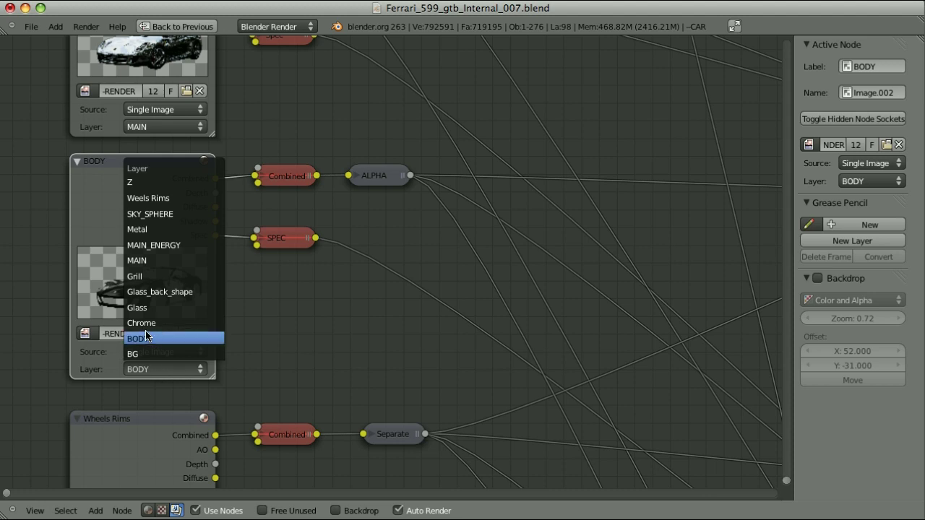
pyautogui.click(143, 339)
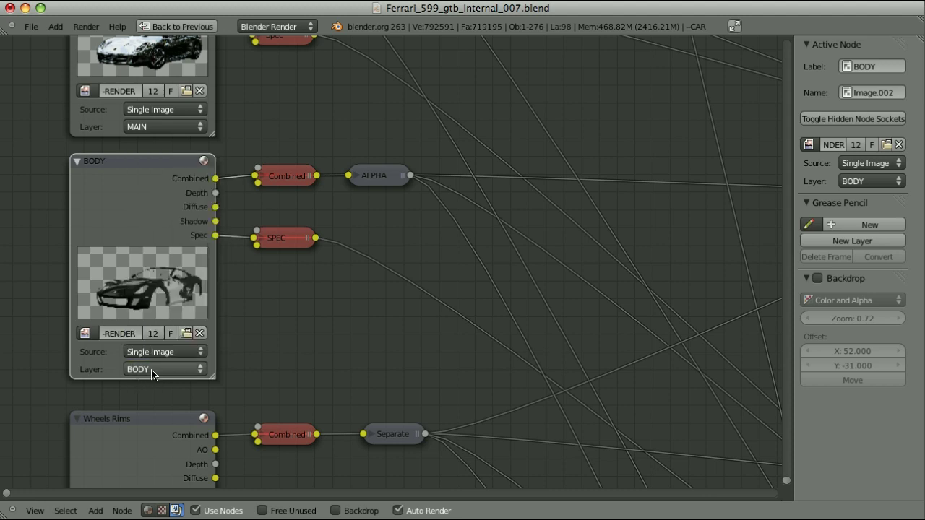
pyautogui.click(182, 373)
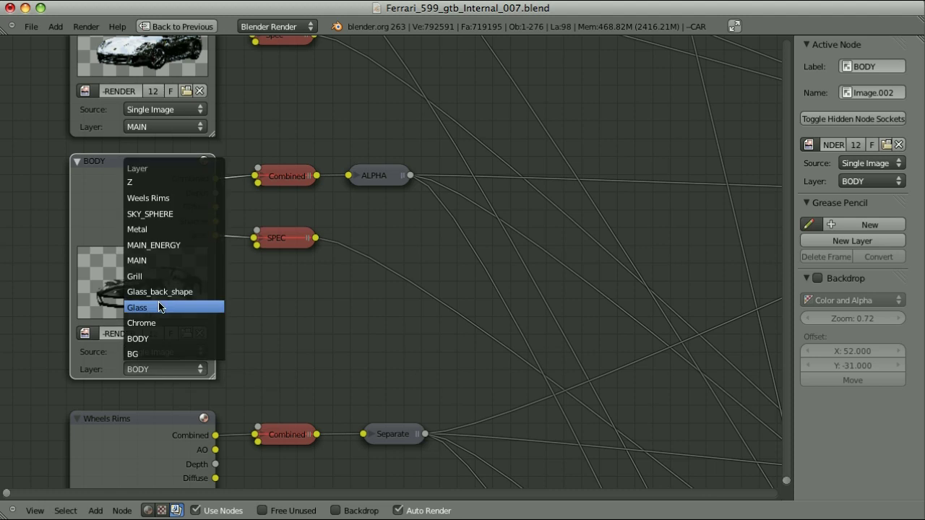
pyautogui.click(160, 307)
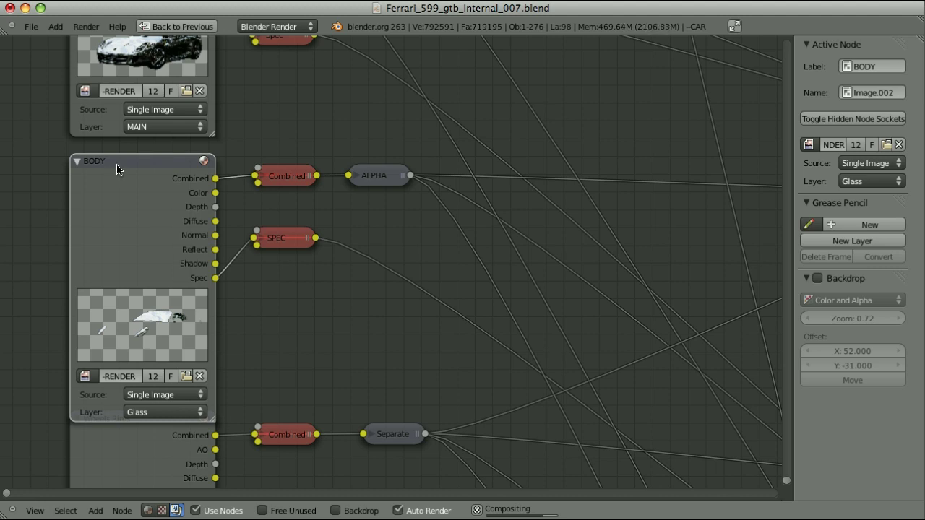
pyautogui.click(157, 413)
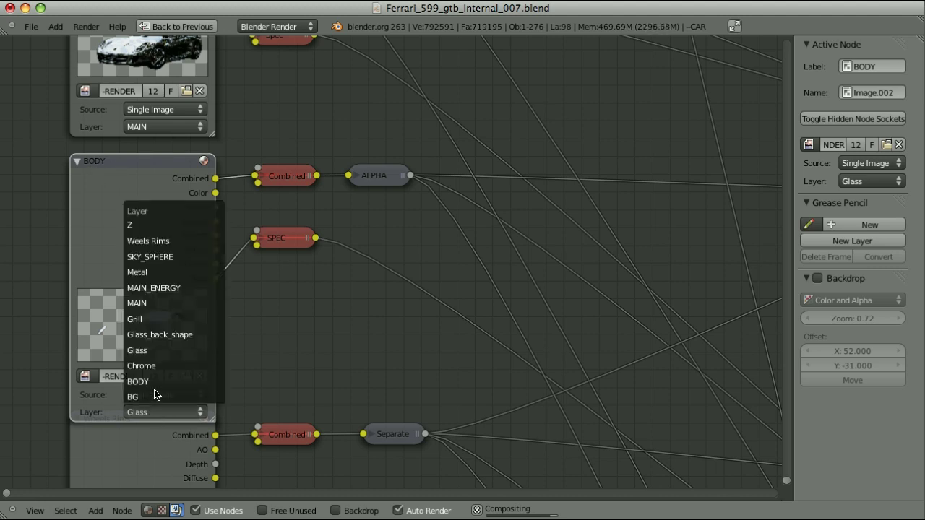
pyautogui.click(153, 377)
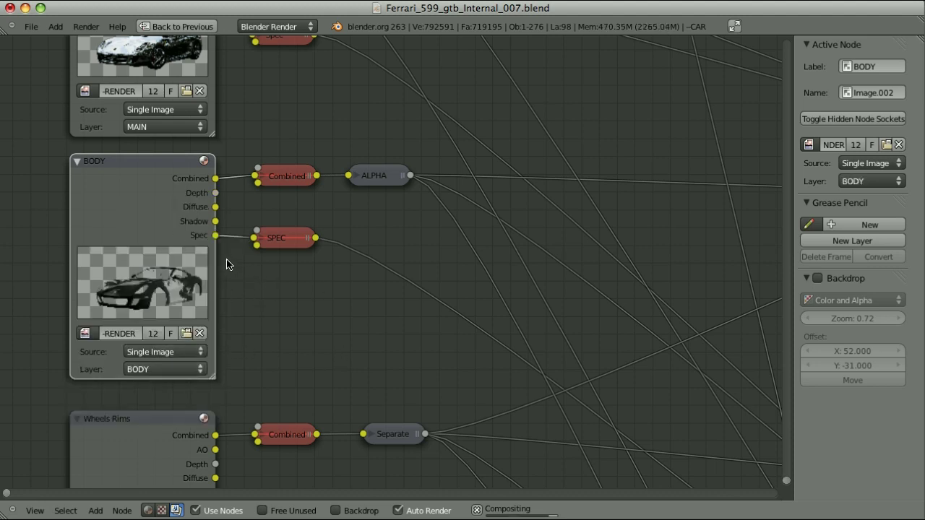
# Step: Expand the SPEC mix node fed by the BODY node's Spec output and examine how the two connect
pyautogui.scroll(-2, 183, 211)
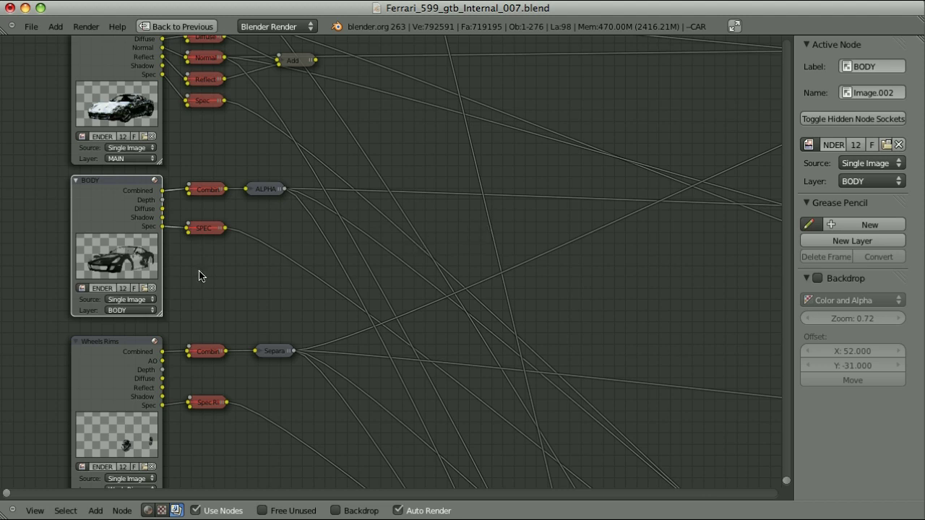
pyautogui.scroll(2, 200, 272)
pyautogui.moveTo(122, 276); pyautogui.dragTo(391, 244, button='middle')
pyautogui.scroll(2, 391, 244)
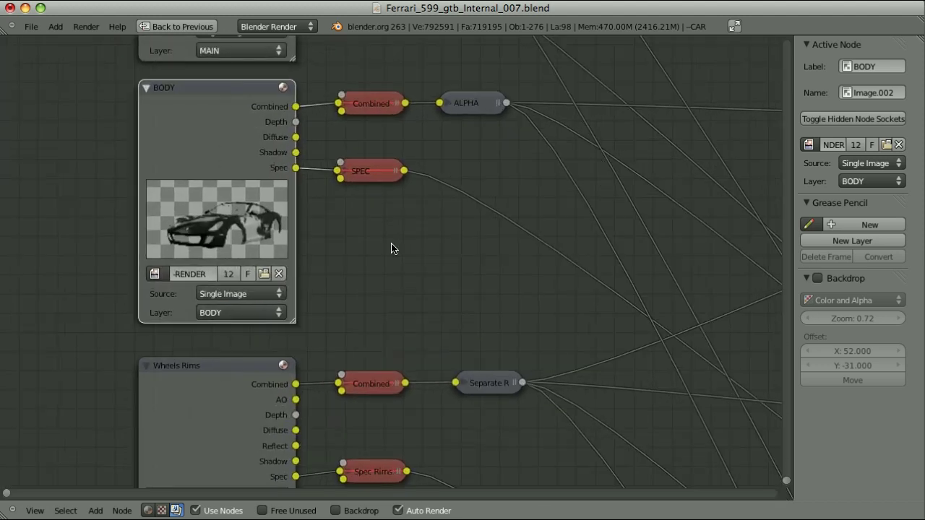
pyautogui.click(372, 155)
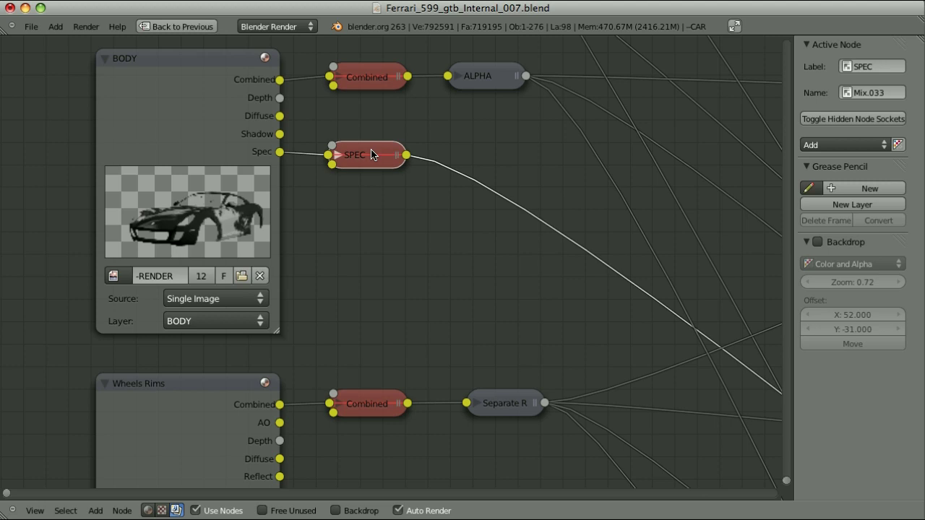
pyautogui.press('h')
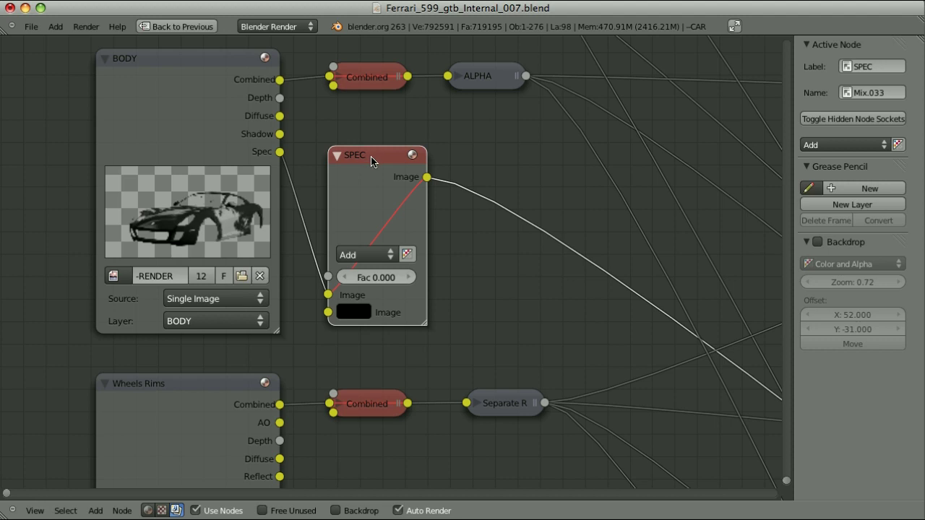
pyautogui.click(137, 62)
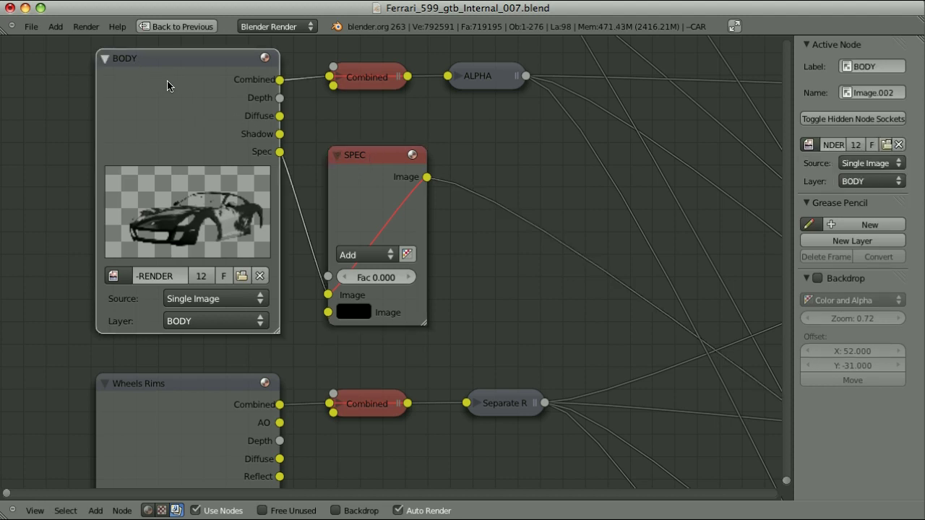
pyautogui.click(370, 157)
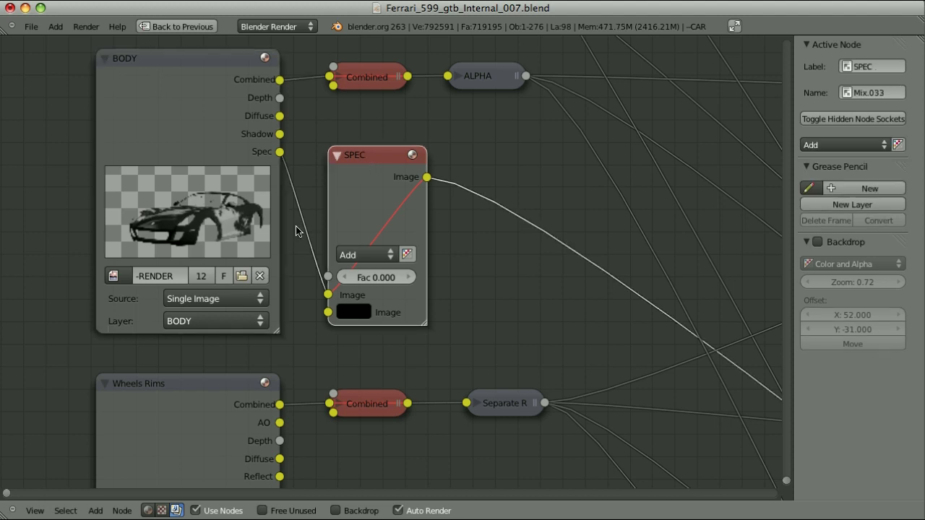
pyautogui.click(215, 322)
# Step: Box-select the column of Image nodes at the start of the node tree and delete them, keeping the mix nodes
pyautogui.press('Home')
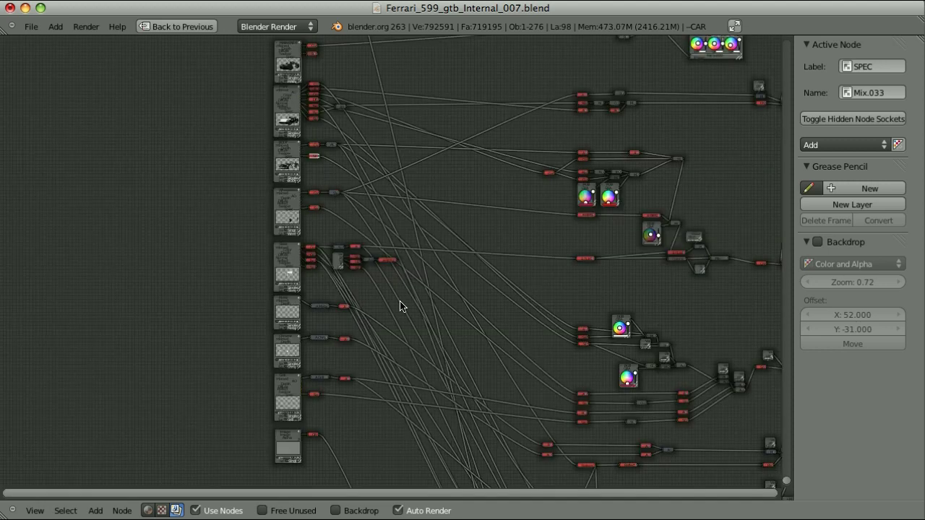
pyautogui.press('b')
pyautogui.moveTo(244, 43); pyautogui.dragTo(282, 479)
pyautogui.press('x')
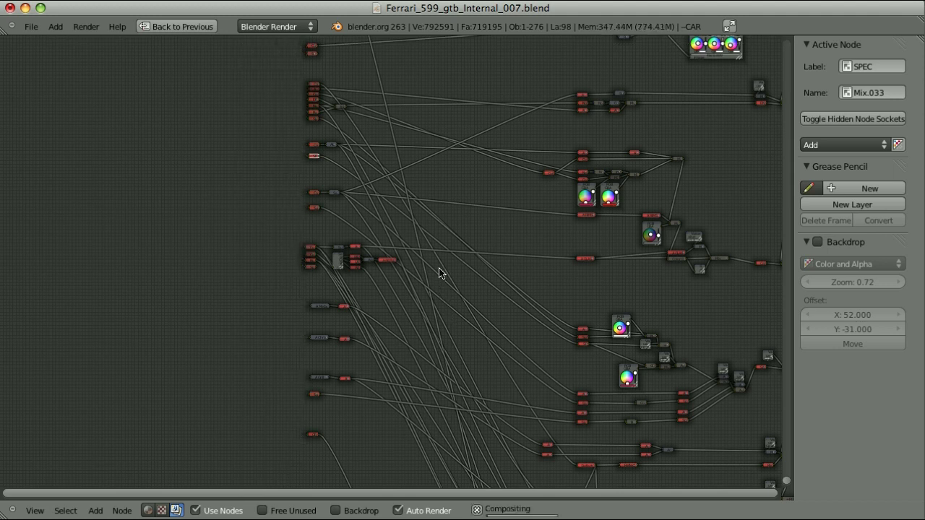
pyautogui.moveTo(376, 132); pyautogui.dragTo(411, 229, button='middle')
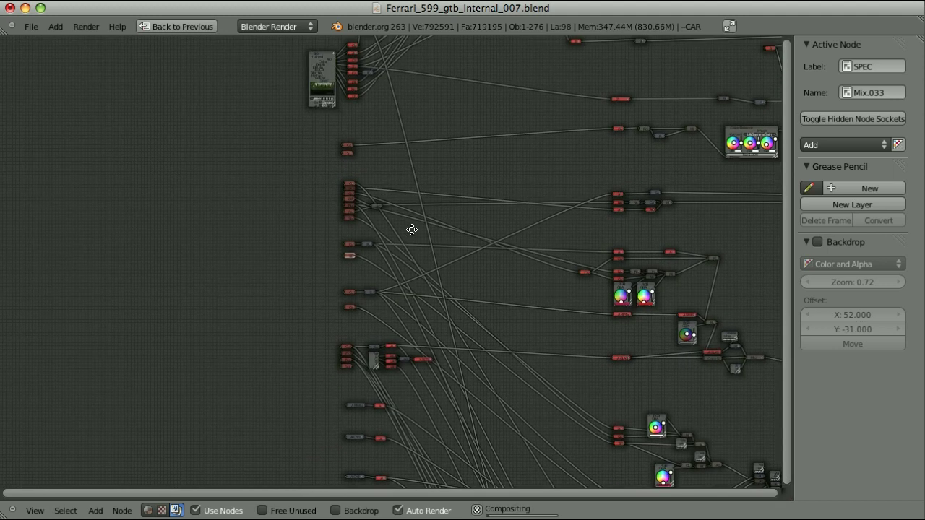
pyautogui.scroll(6, 314, 299)
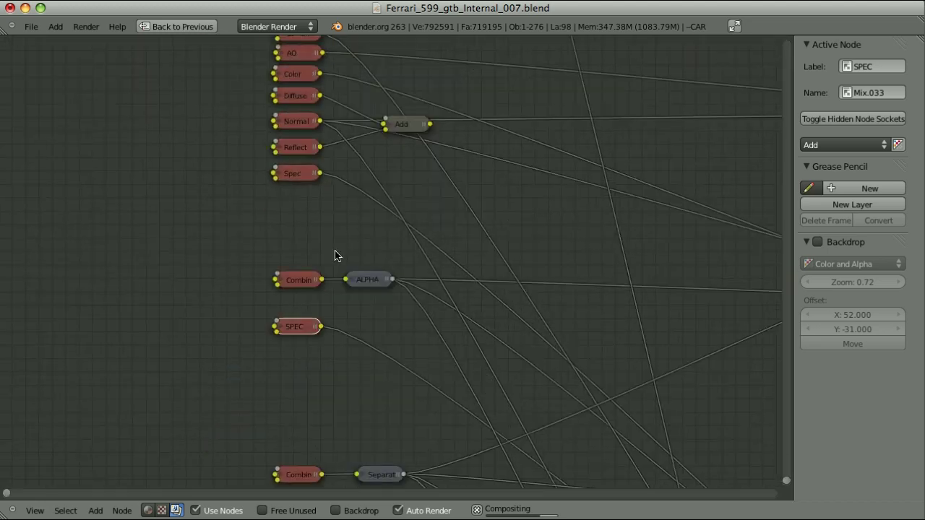
pyautogui.scroll(-1, 334, 255)
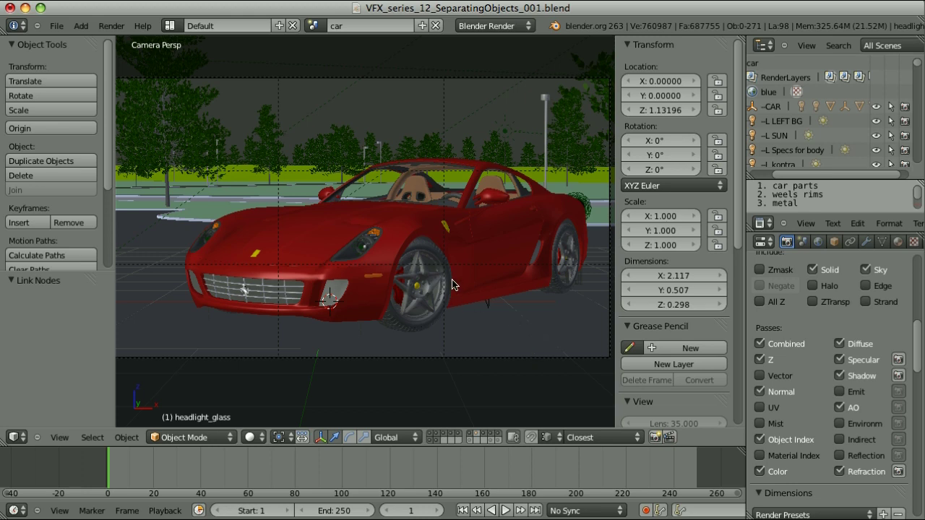
# Step: Select the car body, the front wheel rim and the front grille in turn, and isolate the layer holding the glass parts
pyautogui.rightClick(494, 248)
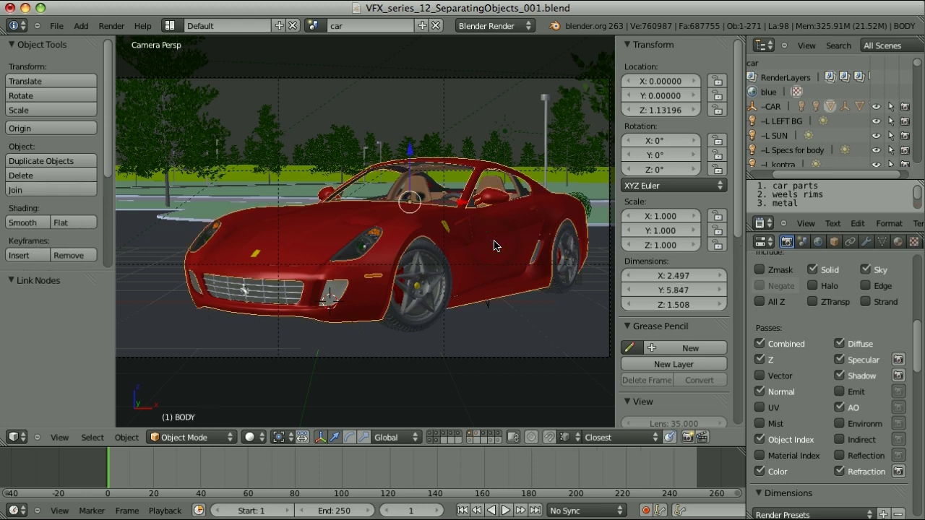
pyautogui.rightClick(428, 297)
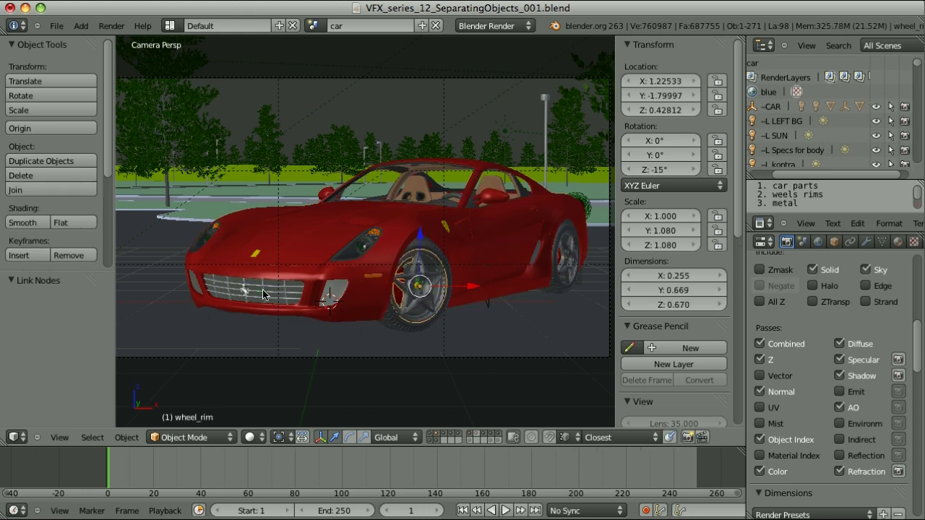
pyautogui.rightClick(263, 294)
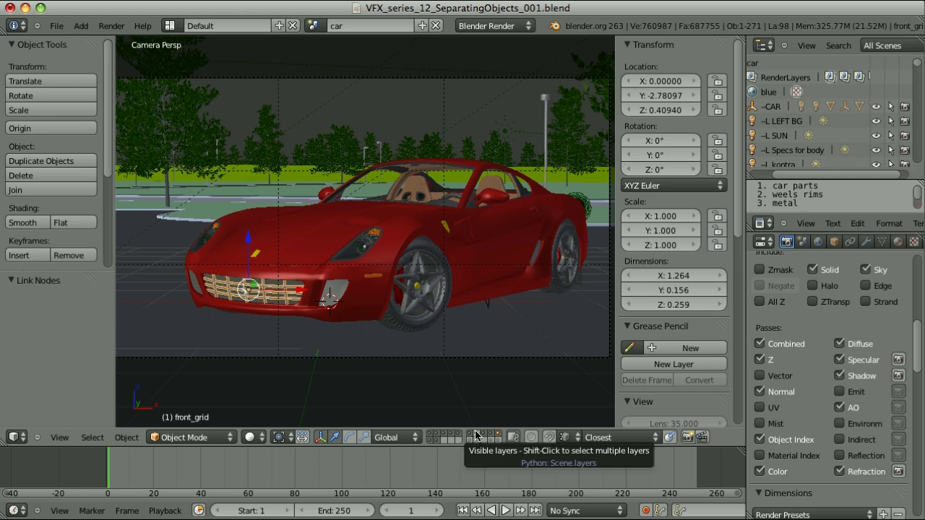
pyautogui.click(475, 434)
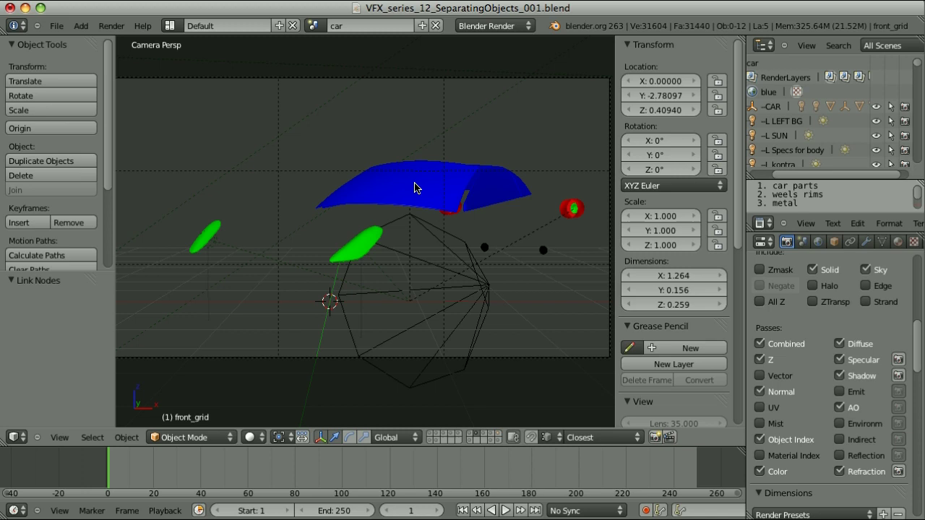
# Step: Show all layers, select the ground object and check its pass index before returning to the render settings
pyautogui.press('`')
pyautogui.press('a')
pyautogui.rightClick(506, 324)
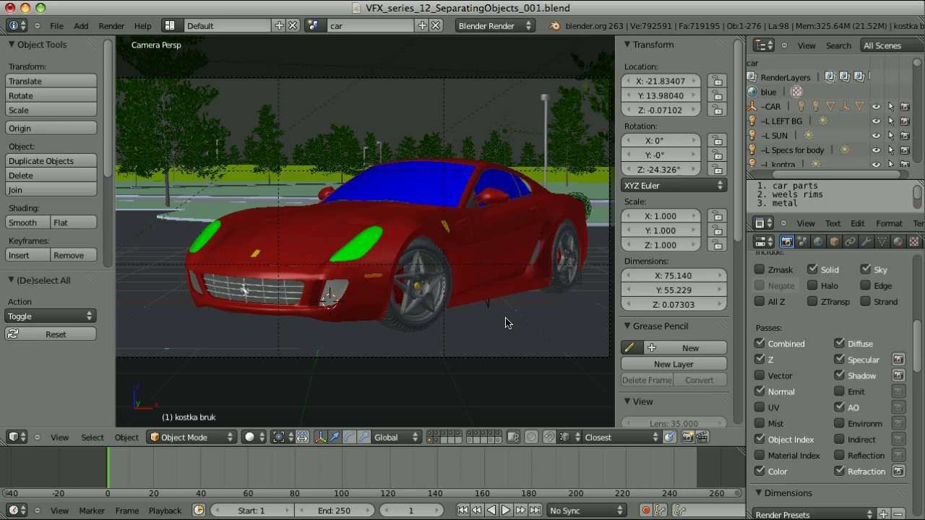
pyautogui.click(834, 244)
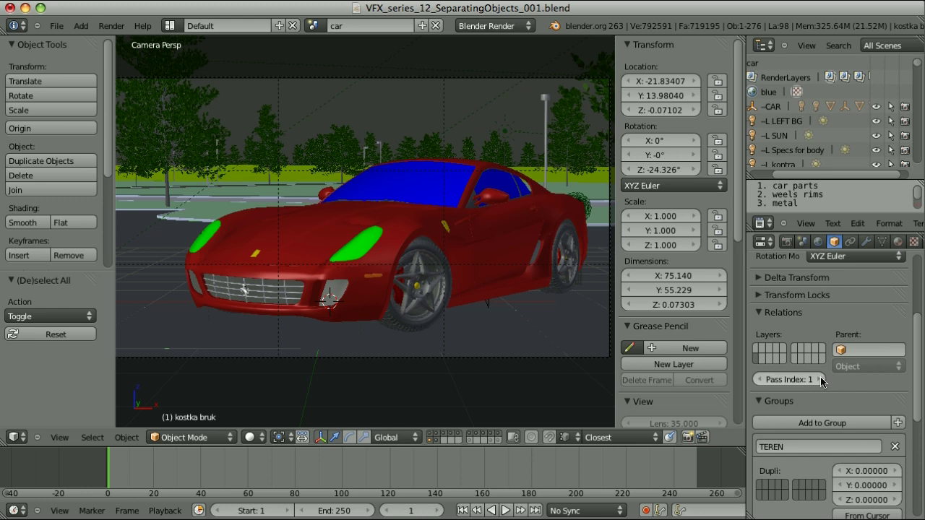
pyautogui.click(786, 242)
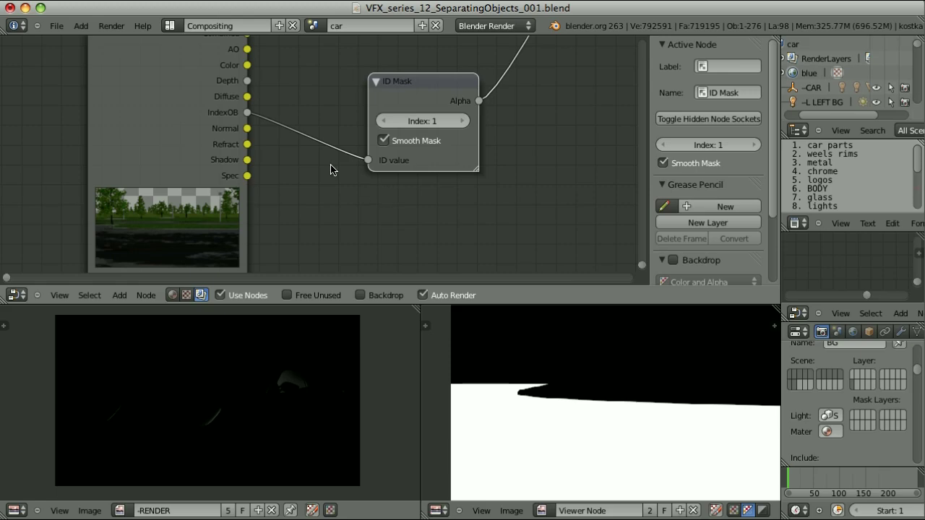
# Step: Examine the ID Mask on the BG Image node's IndexOB output with Smooth Mask switched off and back on
pyautogui.moveTo(248, 114); pyautogui.dragTo(385, 107)
pyautogui.hotkey('shift', 'a')
pyautogui.moveTo(496, 137)
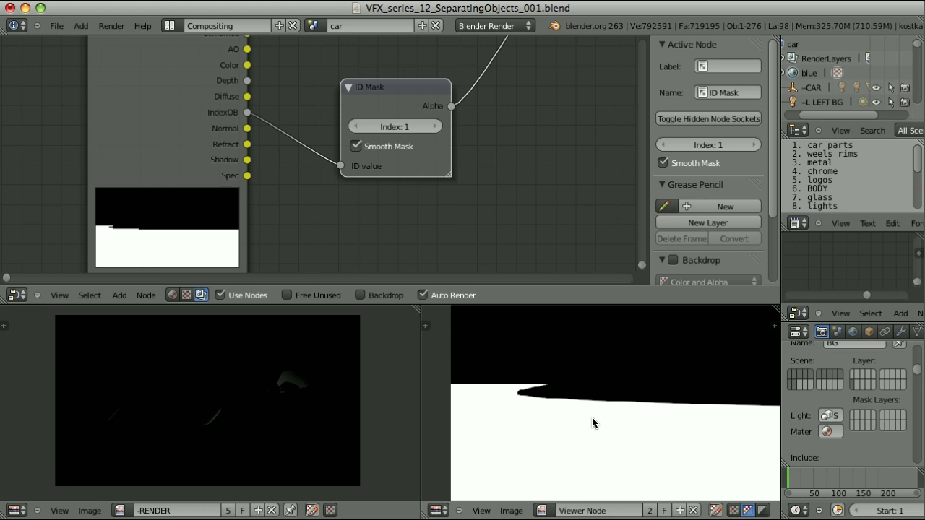
pyautogui.click(355, 146)
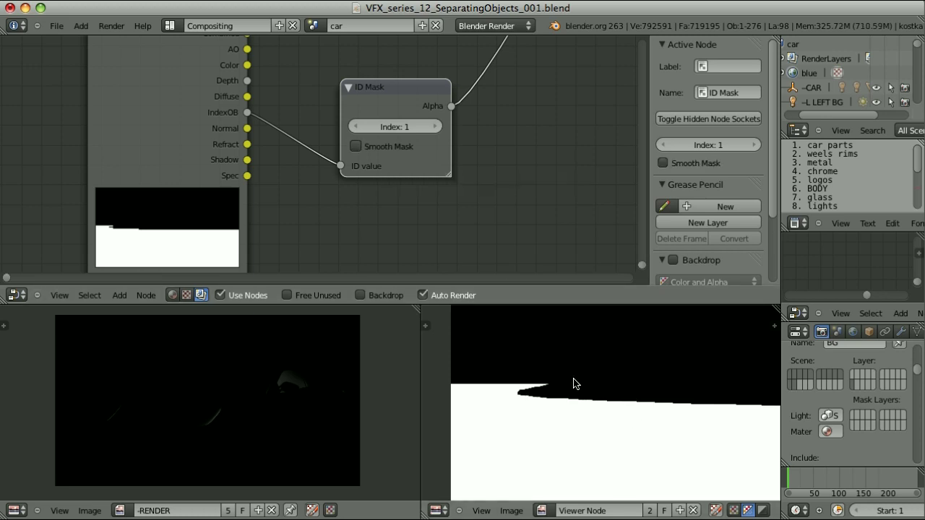
pyautogui.click(355, 146)
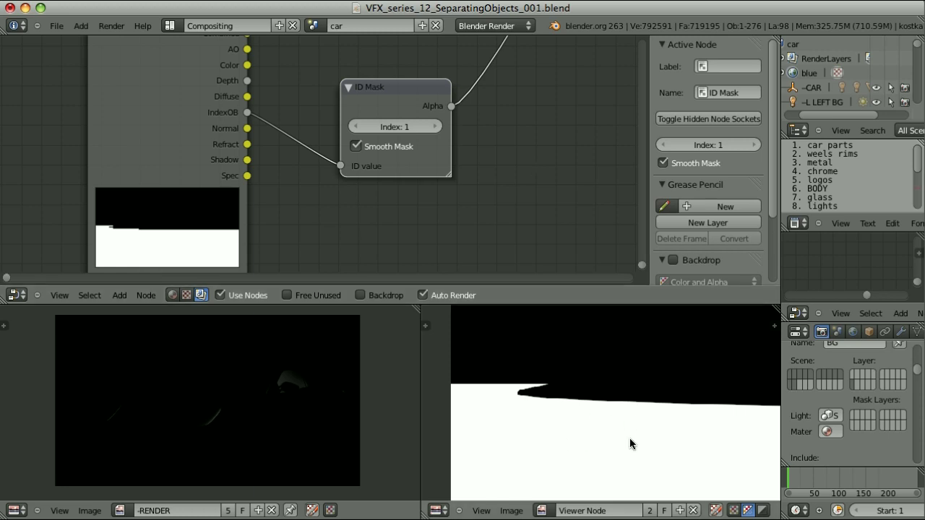
# Step: Return to the Default screen, select the car body and show the scene layers one at a time to examine the separated car parts
pyautogui.hotkey('ctrl', 'Right')
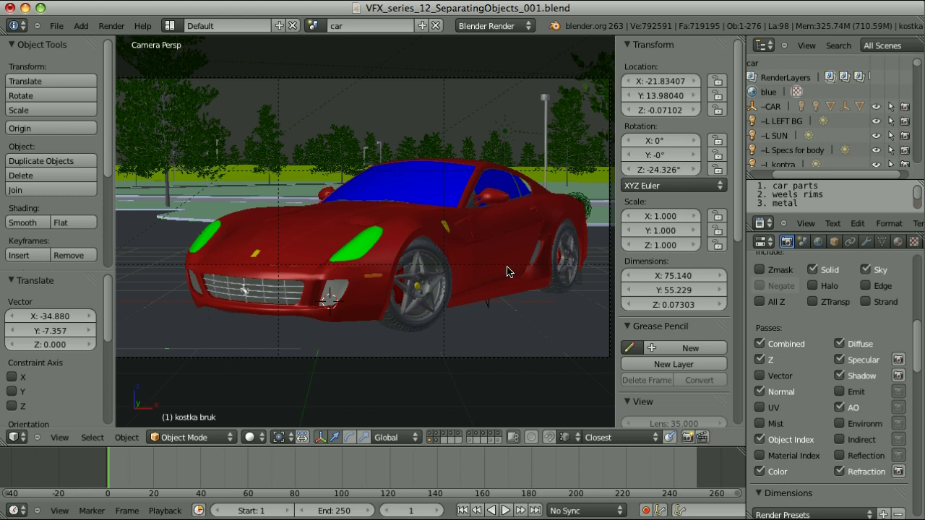
pyautogui.rightClick(506, 229)
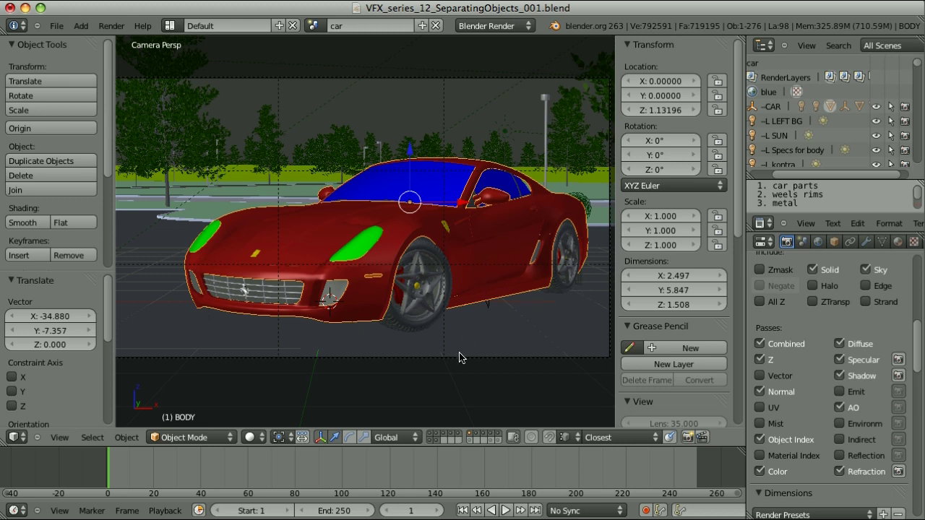
pyautogui.click(471, 436)
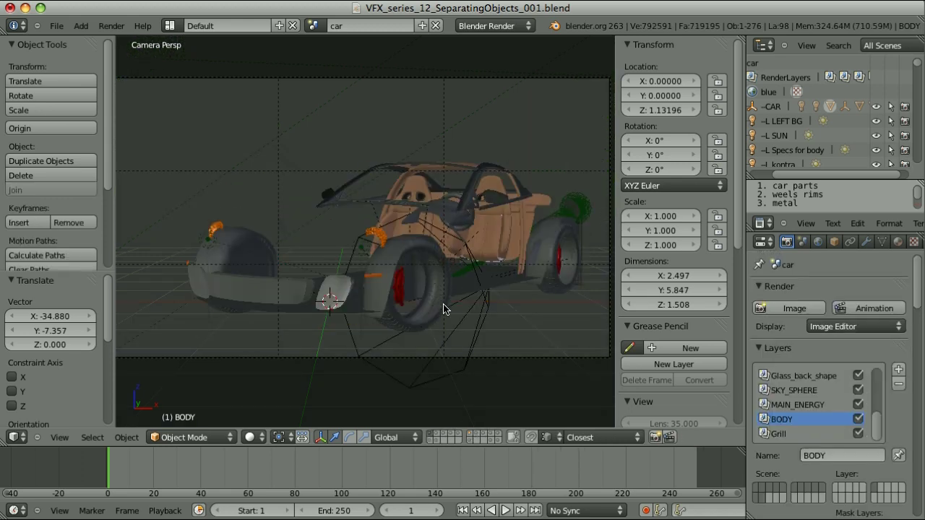
pyautogui.click(432, 436)
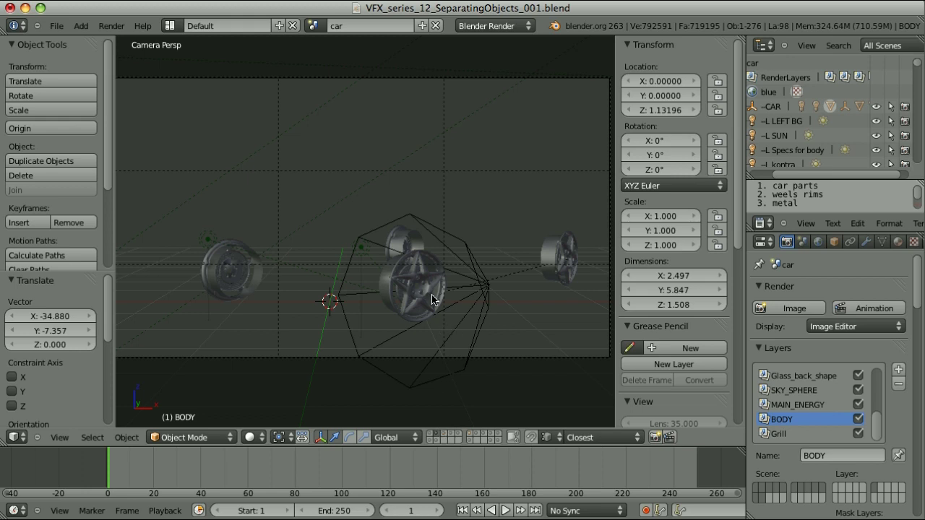
pyautogui.press('2')
pyautogui.keyDown('shift'); pyautogui.click(450, 433); pyautogui.keyUp('shift')
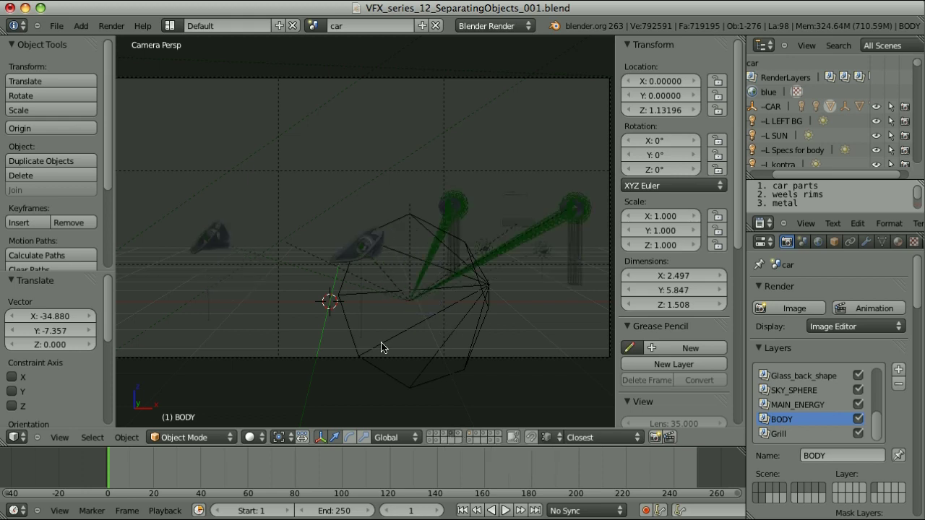
pyautogui.keyDown('shift'); pyautogui.click(457, 434); pyautogui.keyUp('shift')
pyautogui.click(471, 434)
pyautogui.click(478, 435)
pyautogui.click(497, 434)
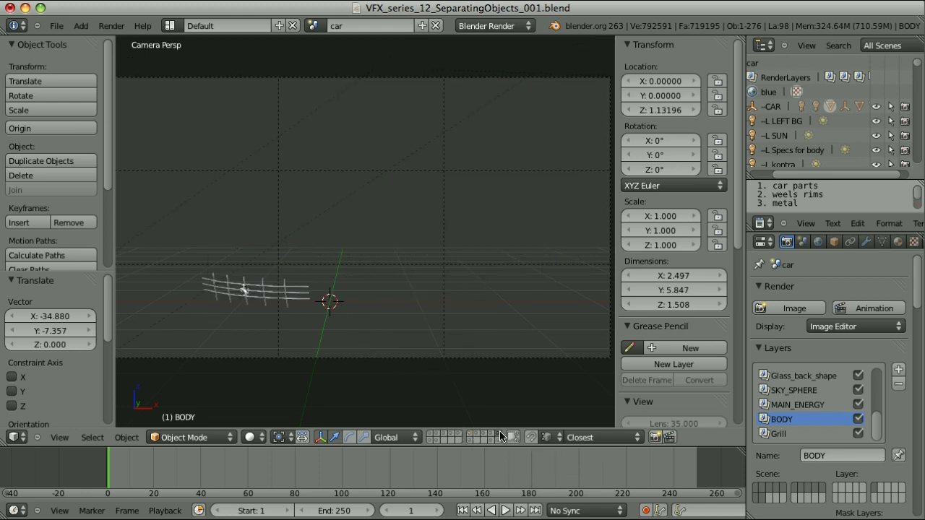
# Step: Show all scene layers, clear the selection and isolate the background layer with the trees and road
pyautogui.press('`')
pyautogui.press('a')
pyautogui.click(431, 441)
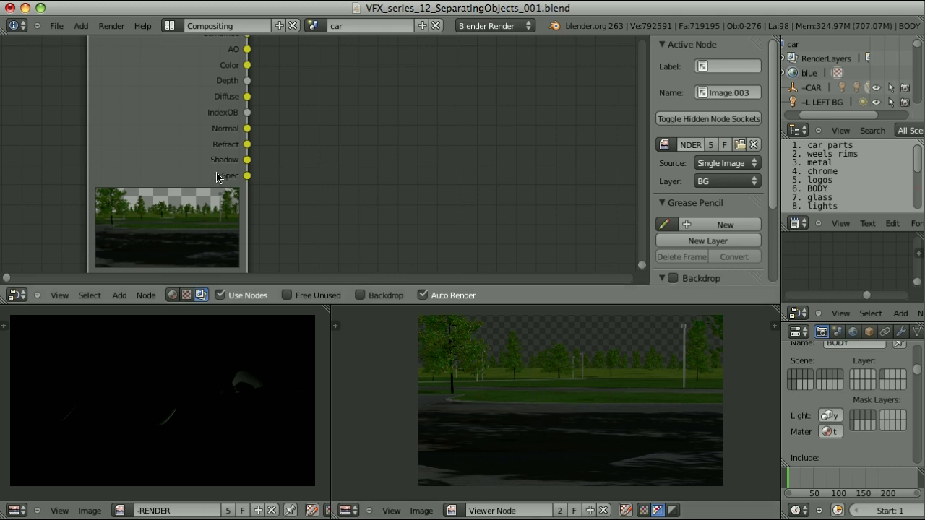
# Step: Cycle the viewer through the BG Image node's passes in the compositor and review the passes enabled on the BG render layer
pyautogui.keyDown('ctrl'); pyautogui.keyDown('shift'); pyautogui.click(167, 128); pyautogui.keyUp('shift'); pyautogui.keyUp('ctrl')
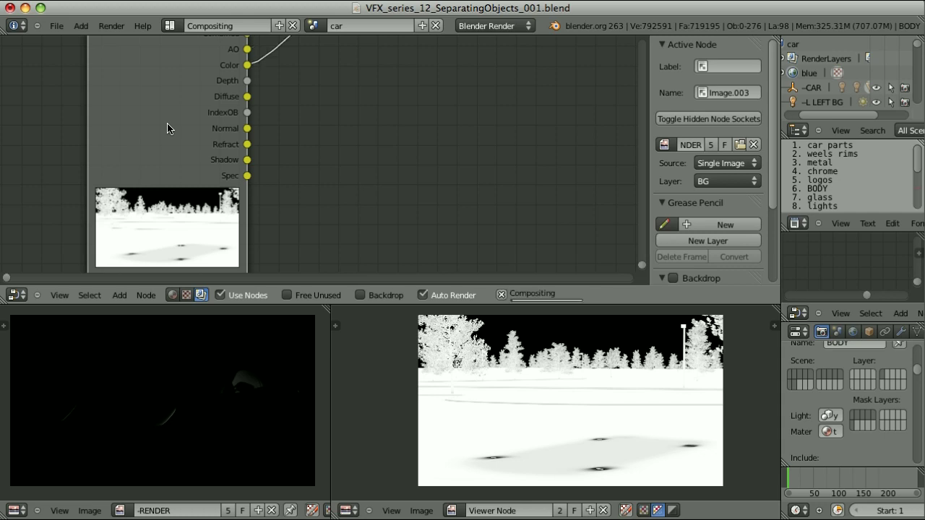
pyautogui.keyDown('ctrl'); pyautogui.keyDown('shift'); pyautogui.click(167, 128); pyautogui.keyUp('shift'); pyautogui.keyUp('ctrl')
pyautogui.keyDown('ctrl'); pyautogui.keyDown('shift'); pyautogui.click(167, 129); pyautogui.keyUp('shift'); pyautogui.keyUp('ctrl')
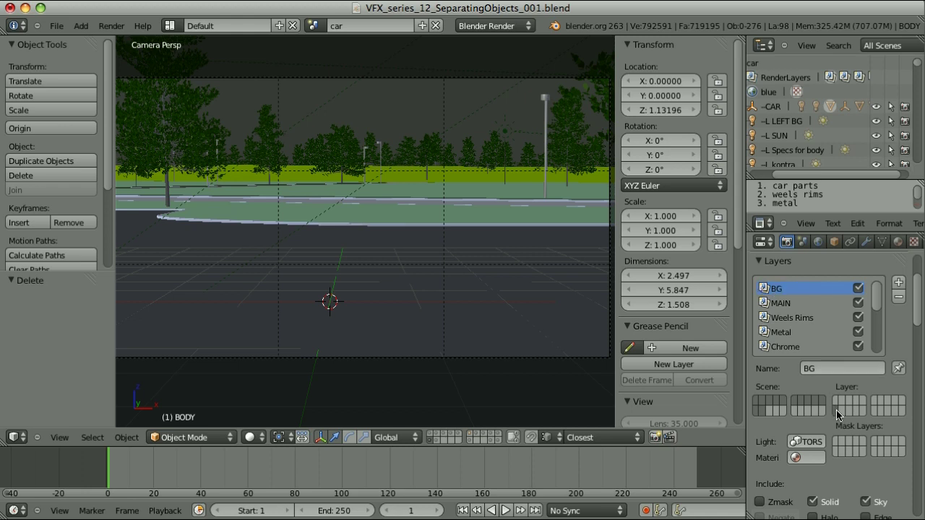
pyautogui.scroll(-8, 836, 419)
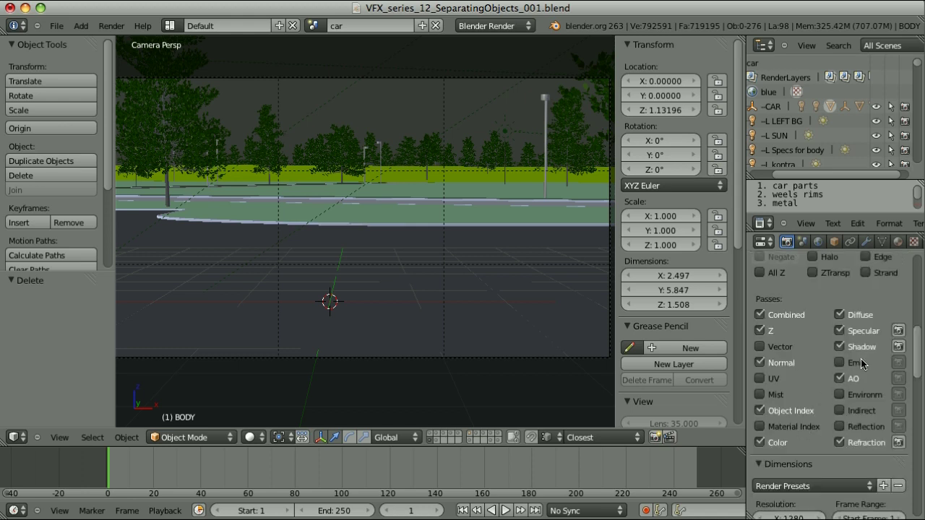
pyautogui.scroll(8, 862, 438)
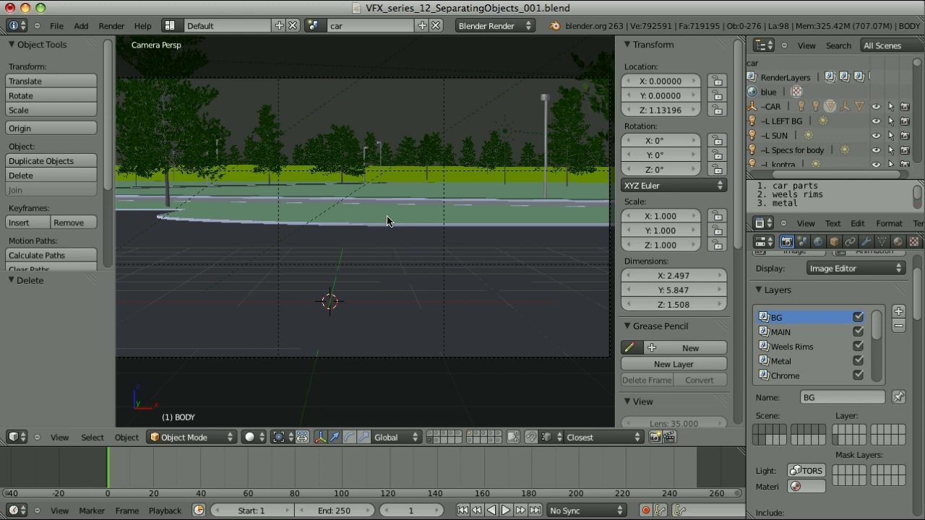
# Step: Select the MAIN render layer and make the scene layers holding its car parts visible together
pyautogui.click(779, 332)
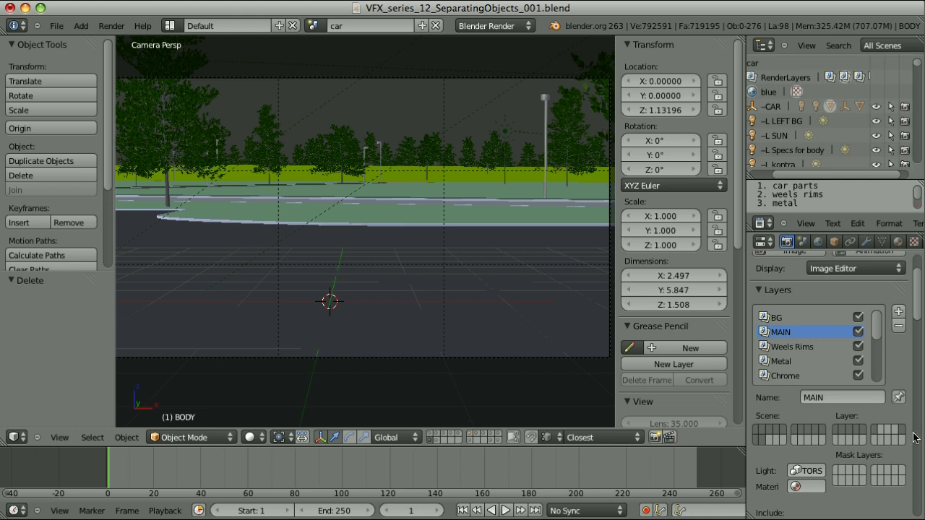
pyautogui.keyDown('shift'); pyautogui.click(436, 437); pyautogui.keyUp('shift')
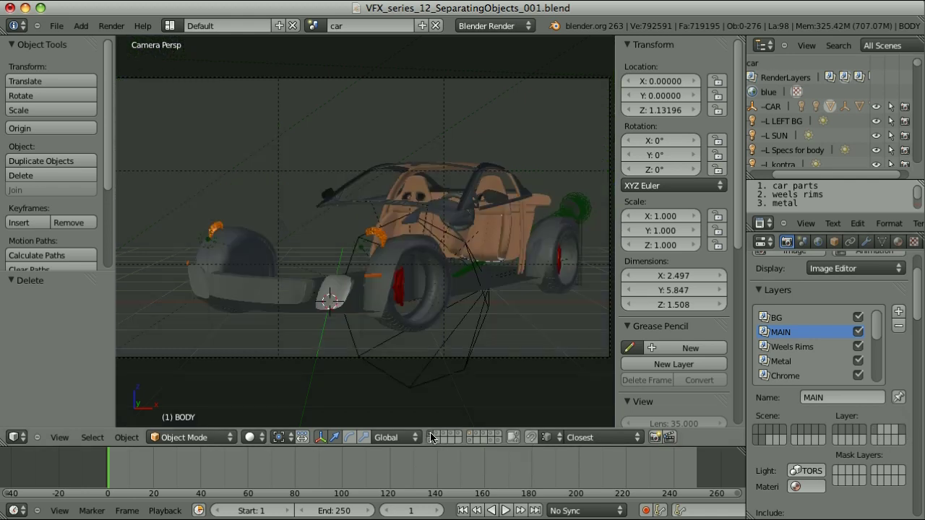
pyautogui.hotkey('shift', '3')
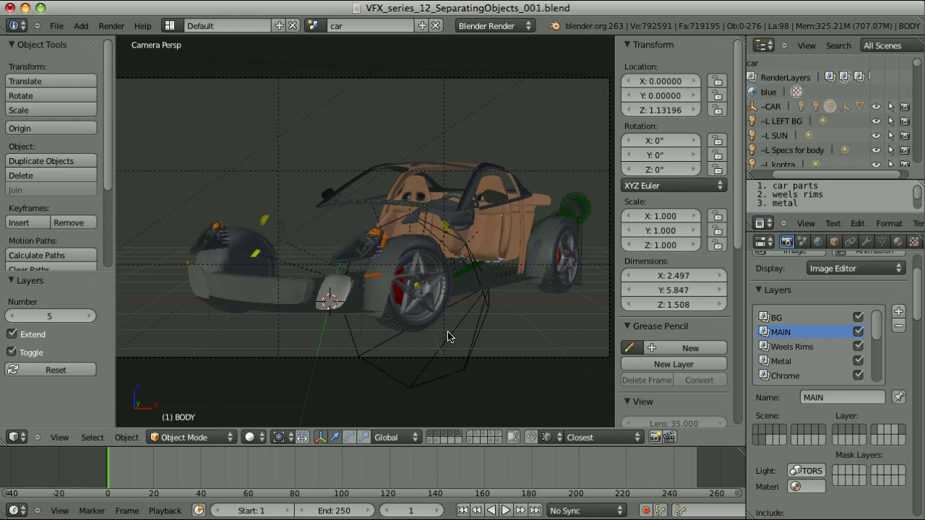
pyautogui.hotkey('shift', '6')
# Step: In the Compositing screen, cycle the viewer through the MAIN Image node's passes from AO and Color to Normal and Reflect
pyautogui.hotkey('ctrl', 'Left')
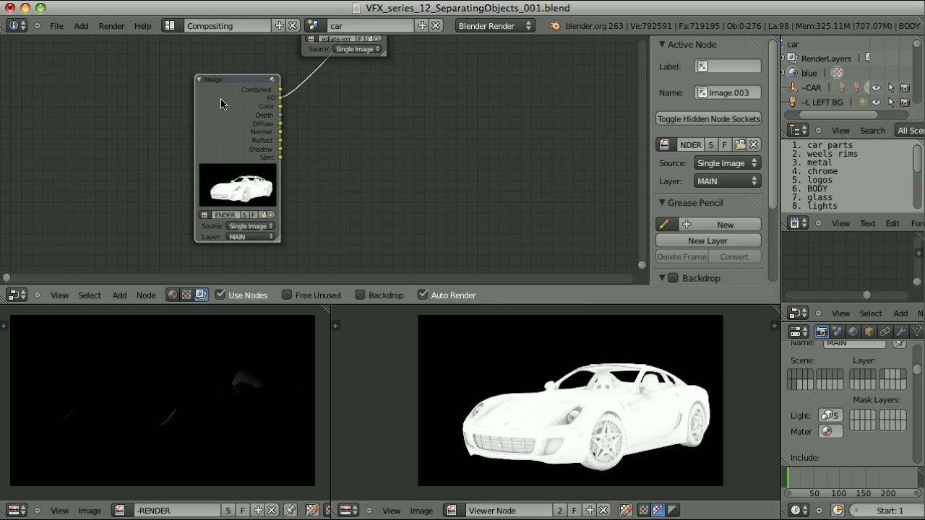
pyautogui.keyDown('ctrl'); pyautogui.keyDown('shift'); pyautogui.click(221, 104); pyautogui.keyUp('shift'); pyautogui.keyUp('ctrl')
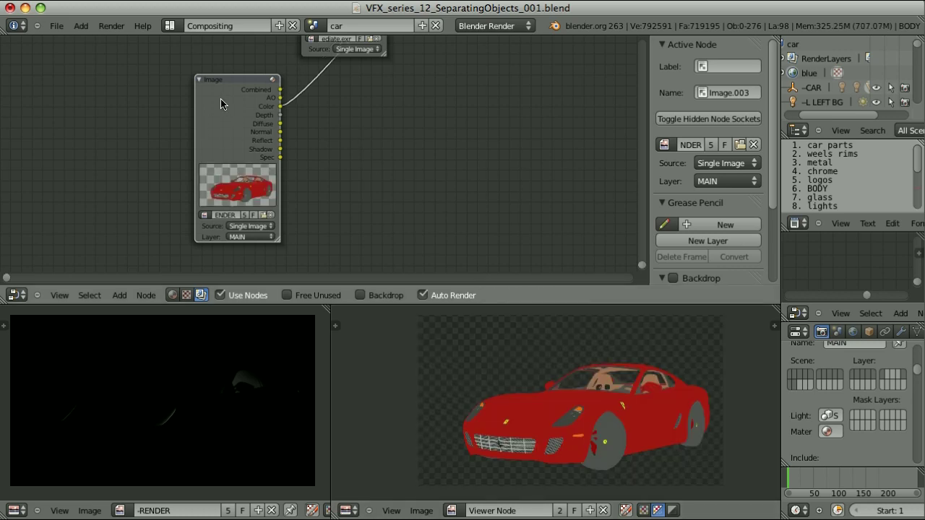
pyautogui.keyDown('ctrl'); pyautogui.keyDown('shift'); pyautogui.click(220, 104); pyautogui.keyUp('shift'); pyautogui.keyUp('ctrl')
pyautogui.keyDown('ctrl'); pyautogui.keyDown('shift'); pyautogui.click(223, 118); pyautogui.keyUp('shift'); pyautogui.keyUp('ctrl')
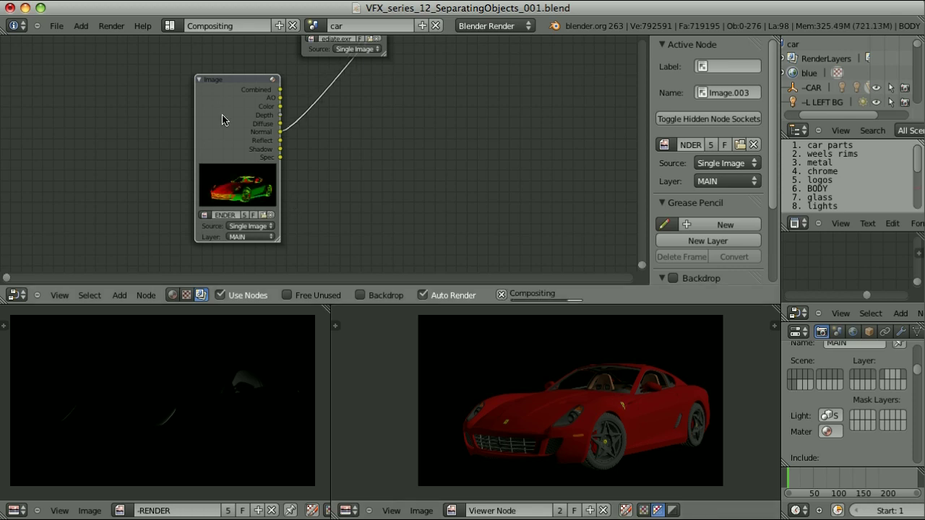
pyautogui.keyDown('ctrl'); pyautogui.keyDown('shift'); pyautogui.click(222, 120); pyautogui.keyUp('shift'); pyautogui.keyUp('ctrl')
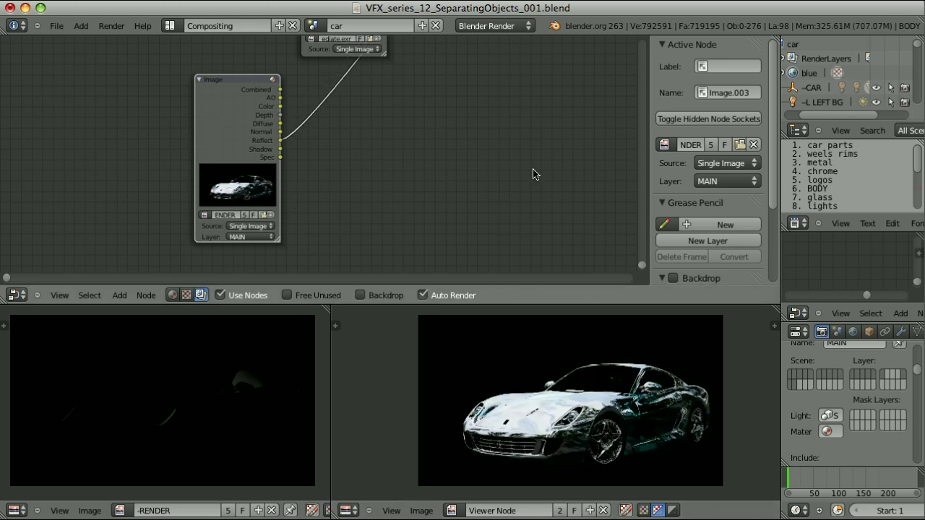
# Step: Widen the Properties editor showing the Metal render layer and compare it with the Chrome layer in the Compositing screen
pyautogui.hotkey('ctrl', 'Right')
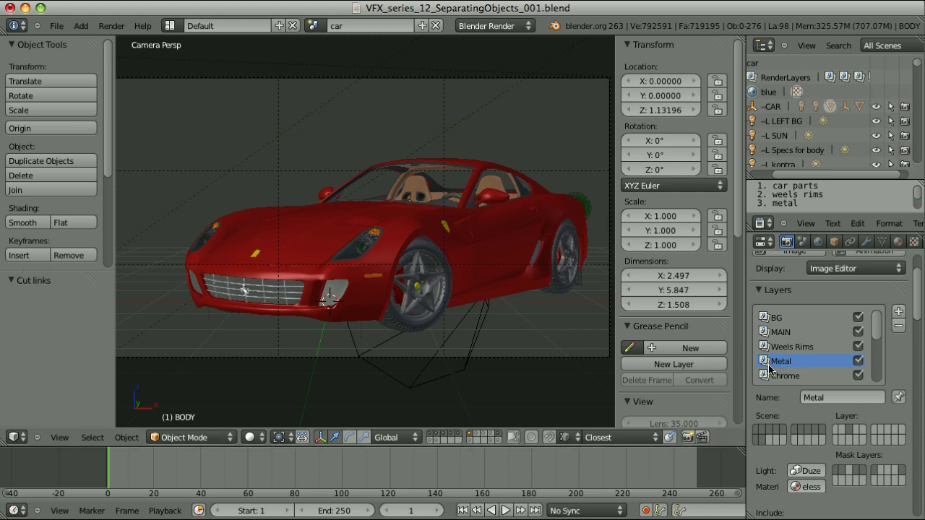
pyautogui.moveTo(747, 354); pyautogui.dragTo(736, 346)
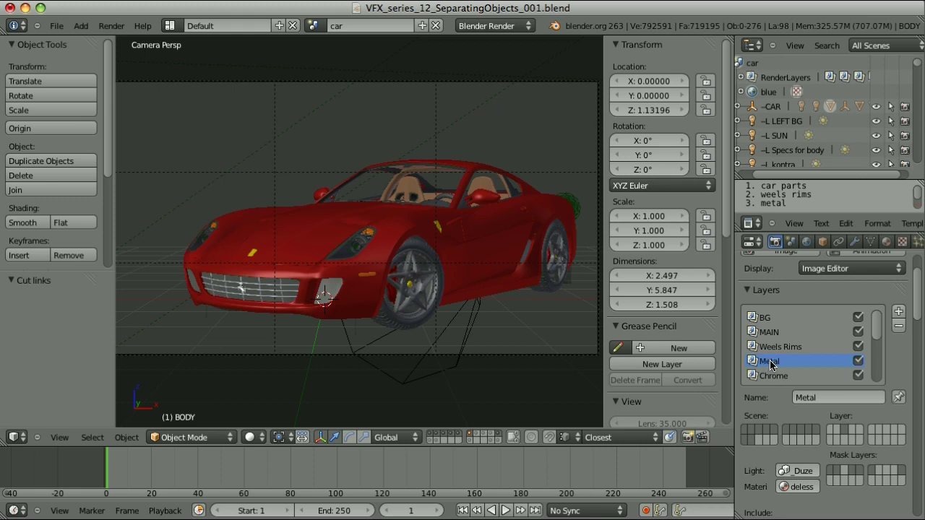
pyautogui.hotkey('ctrl', 'Left')
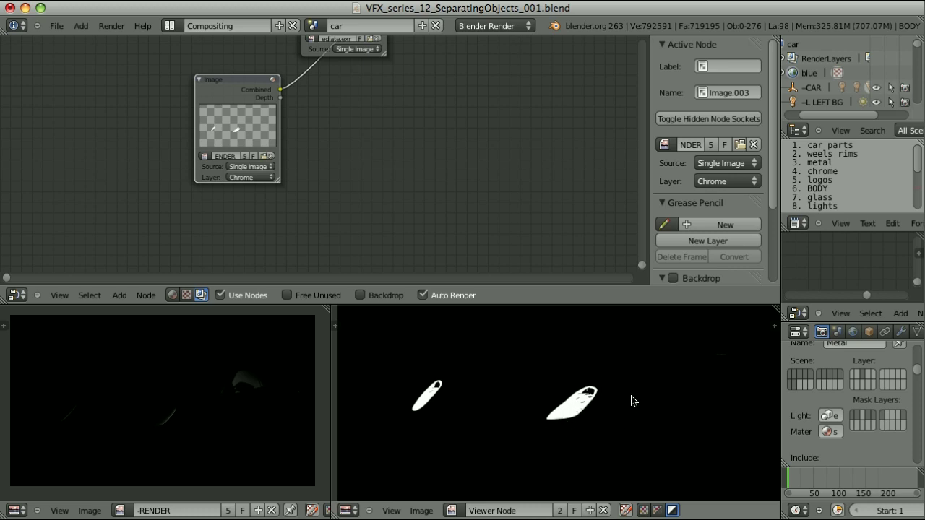
pyautogui.hotkey('ctrl', 'Right')
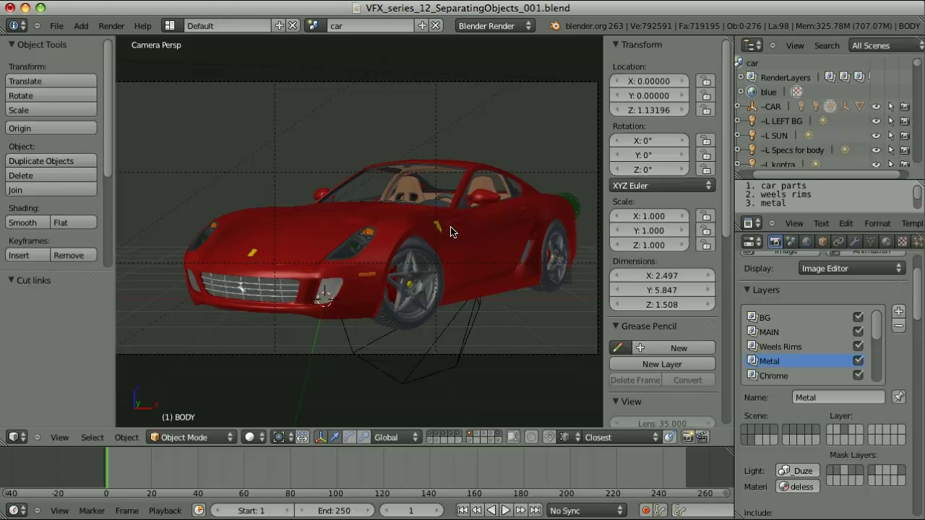
# Step: Isolate the glass layer, select the windows and then the headlight glass, and examine the Traceable option of the headlight glass material
pyautogui.click(477, 436)
pyautogui.rightClick(440, 180)
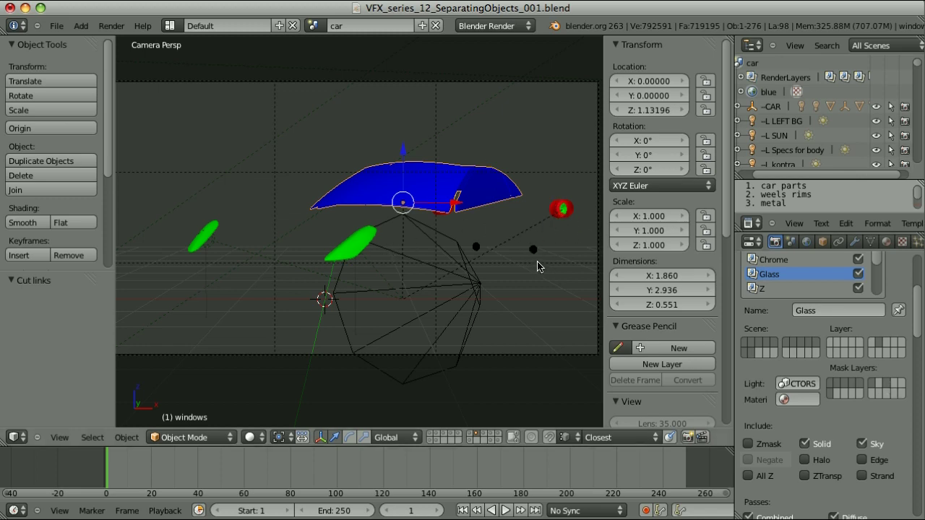
pyautogui.rightClick(365, 244)
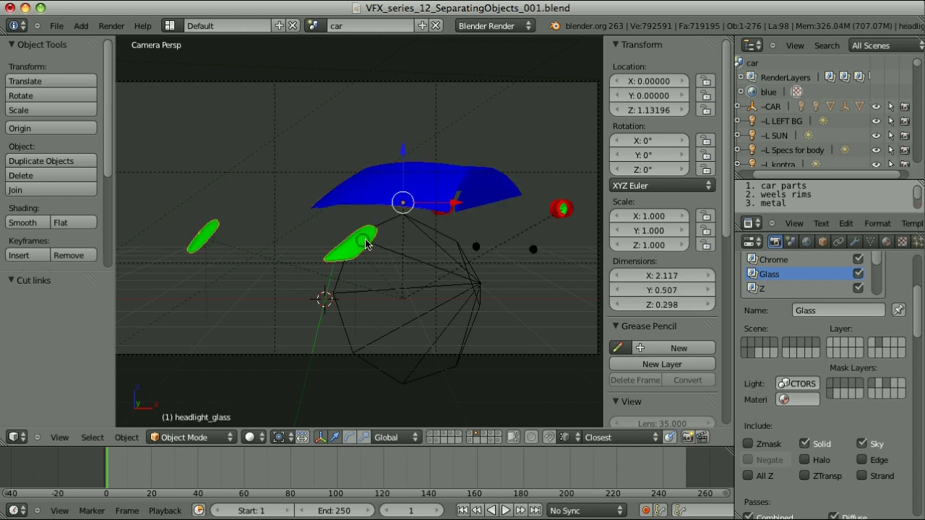
pyautogui.click(884, 241)
pyautogui.scroll(-15, 756, 425)
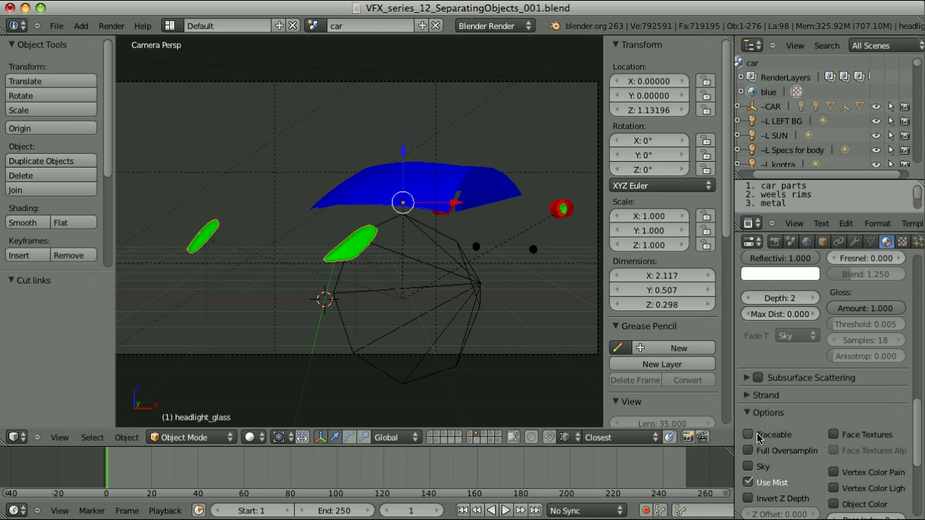
# Step: Compare the Traceable option of the windows' material with that of the car body on its own scene layer
pyautogui.rightClick(431, 188)
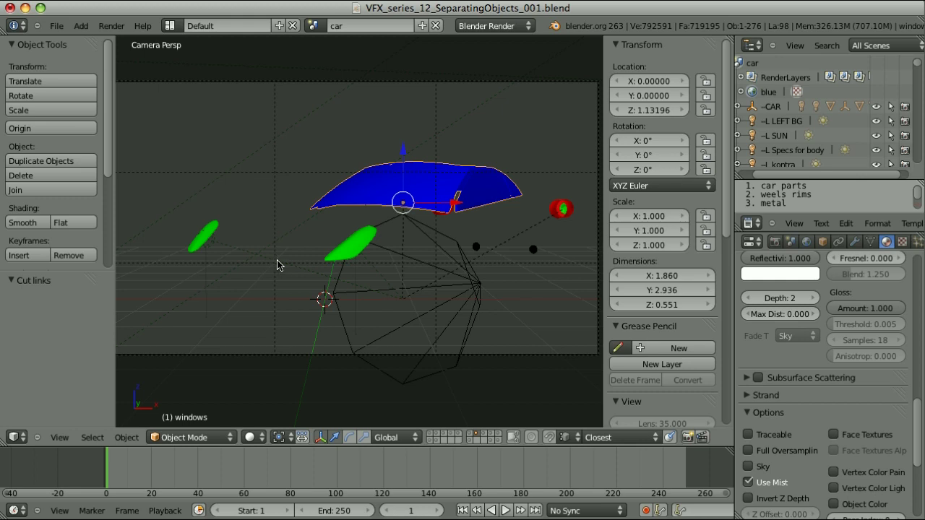
pyautogui.click(471, 437)
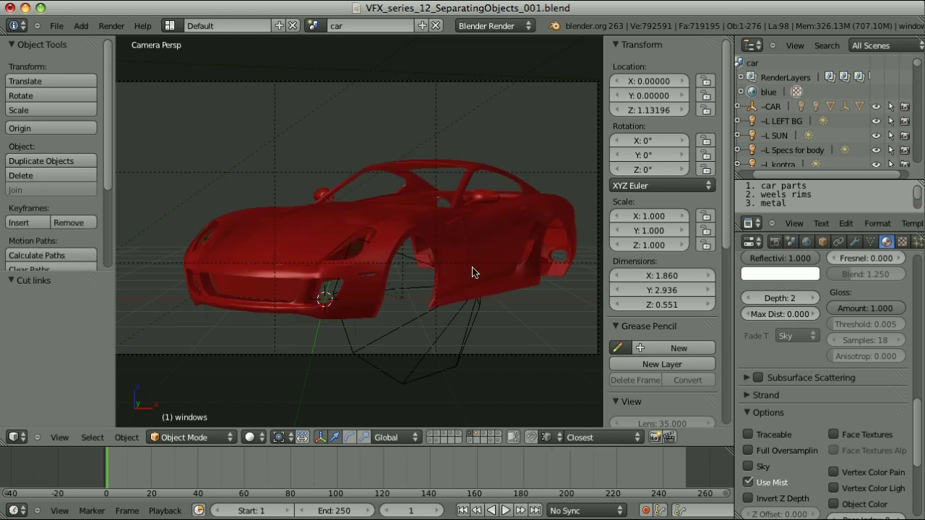
pyautogui.rightClick(473, 272)
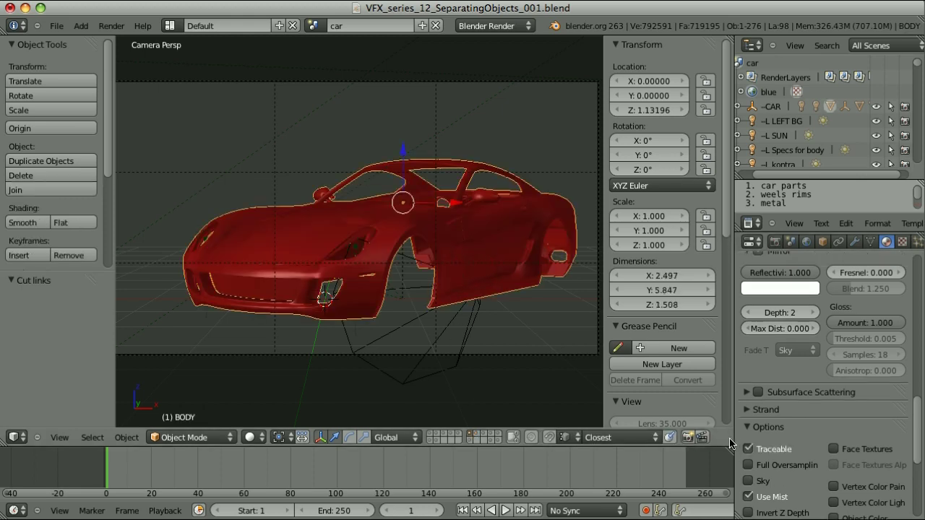
pyautogui.click(760, 450)
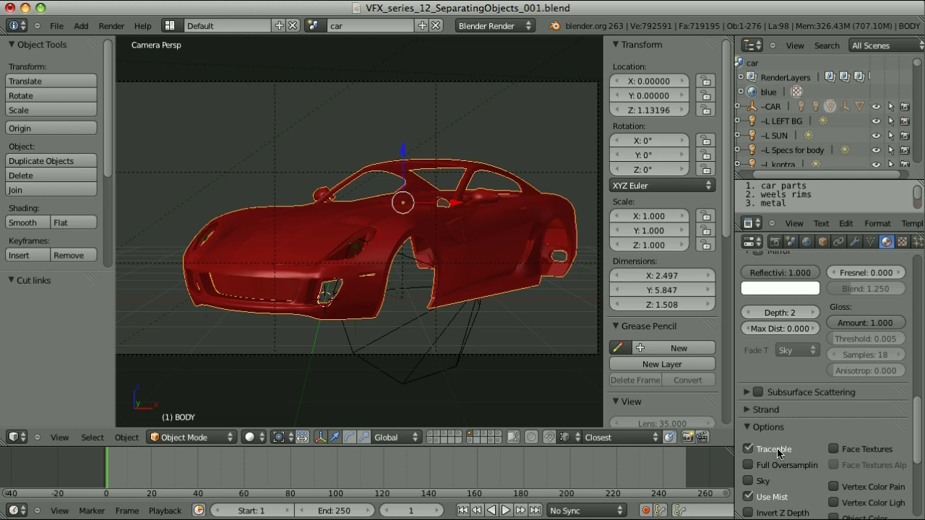
# Step: Show the glass layer again and examine the shadow, transparency and mirror settings of the windows' material
pyautogui.press('1')
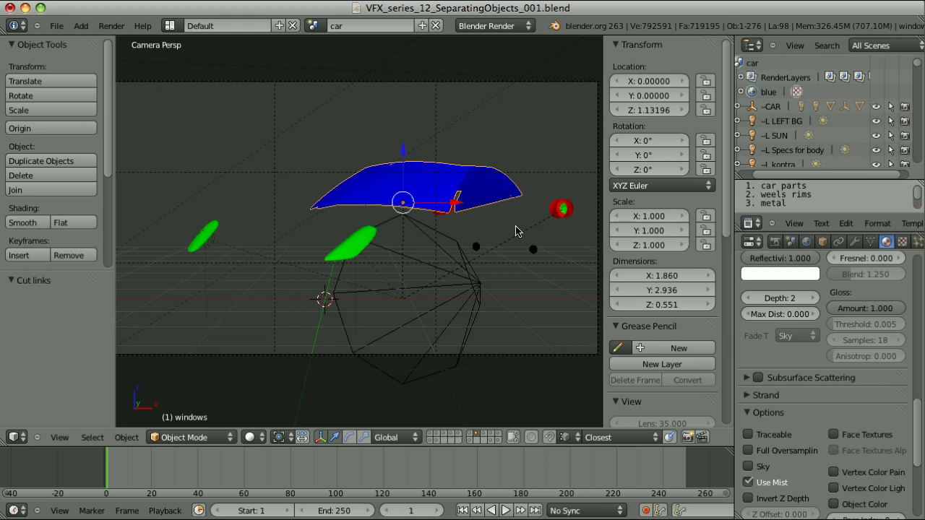
pyautogui.scroll(-5, 836, 351)
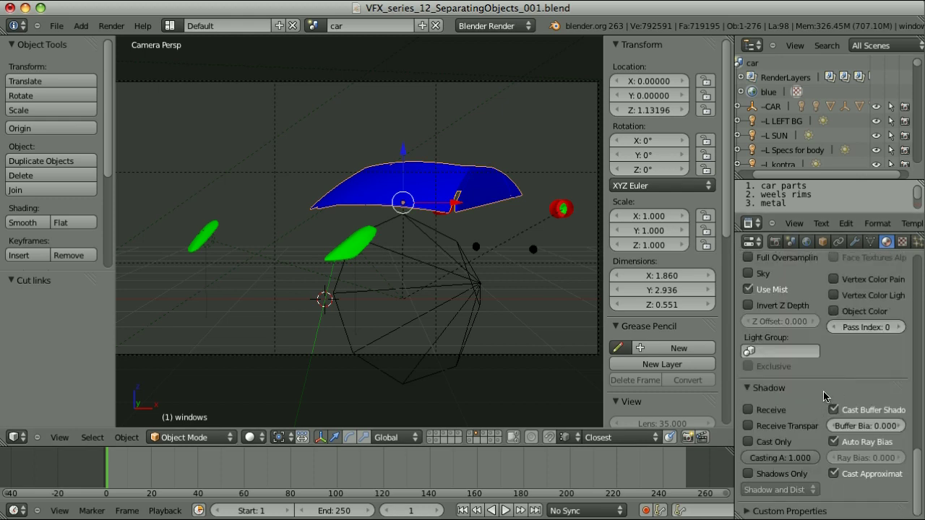
pyautogui.scroll(6, 795, 358)
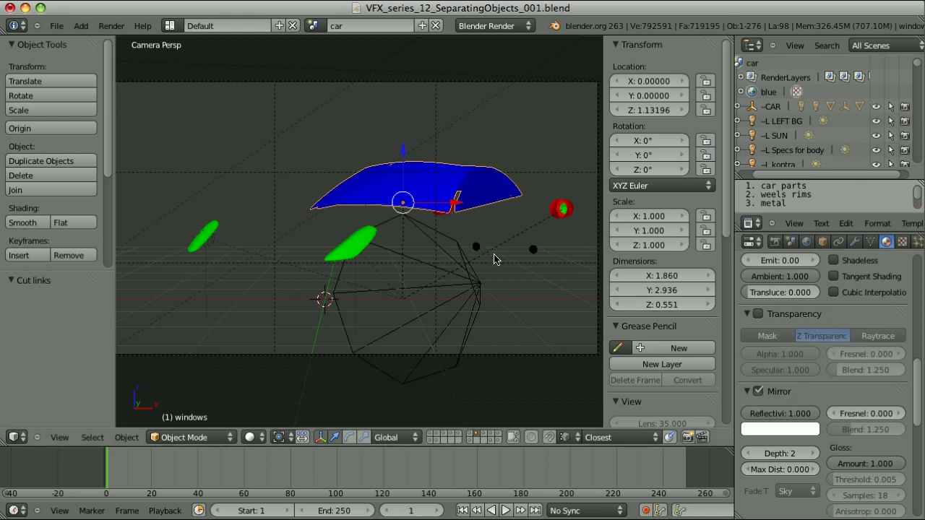
# Step: Select the headlight glass, taillights and windows in turn and compare the diffuse colors of their materials, including the windows' RGB values
pyautogui.rightClick(345, 244)
pyautogui.rightClick(560, 207)
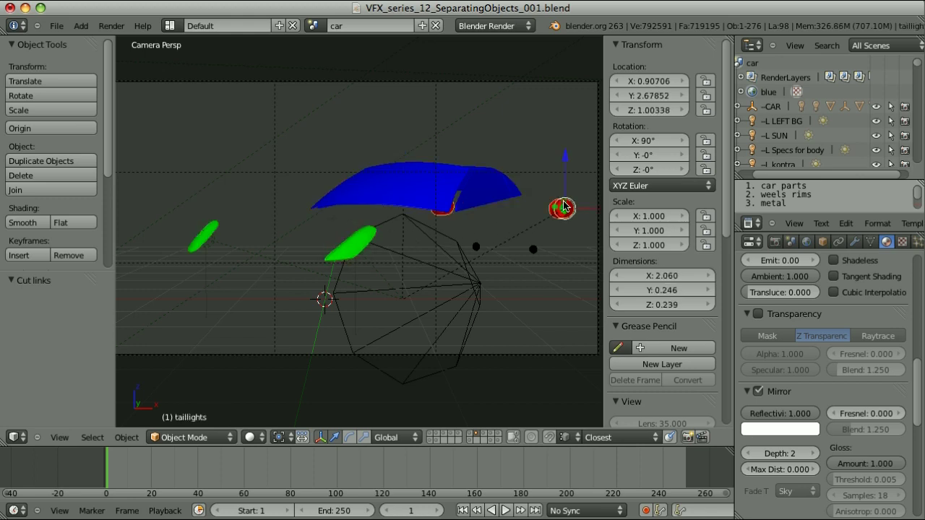
pyautogui.rightClick(428, 190)
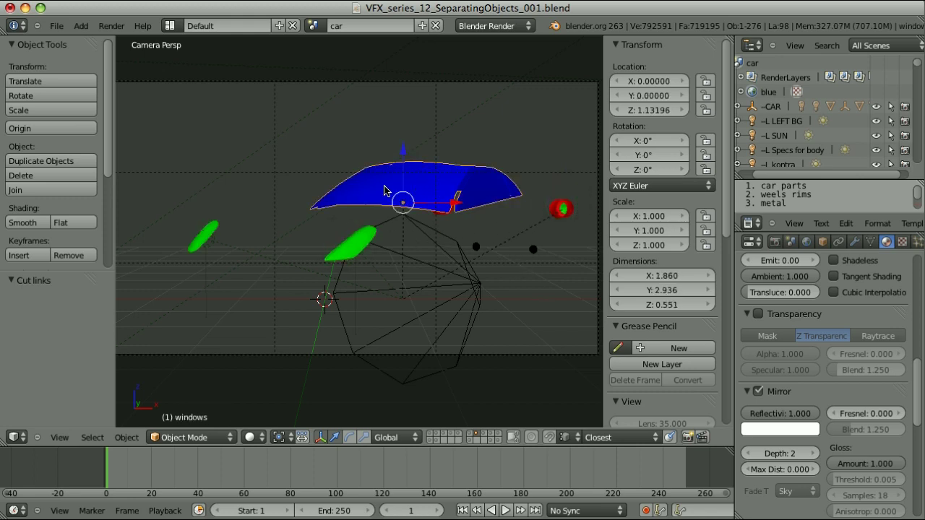
pyautogui.rightClick(354, 250)
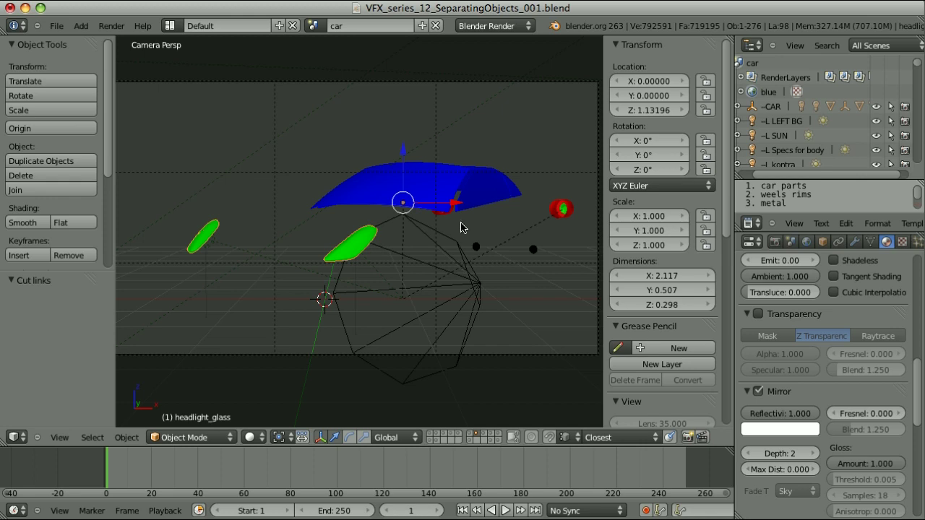
pyautogui.rightClick(491, 187)
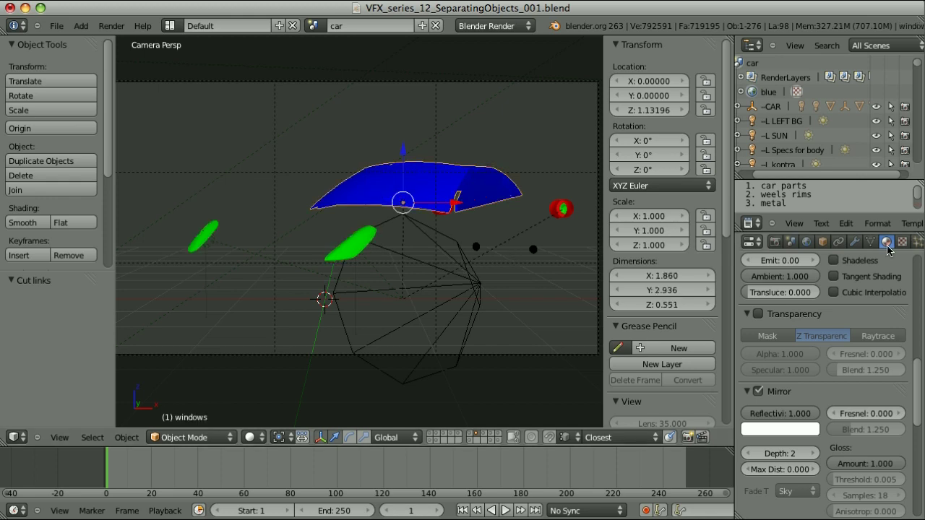
pyautogui.scroll(8, 867, 345)
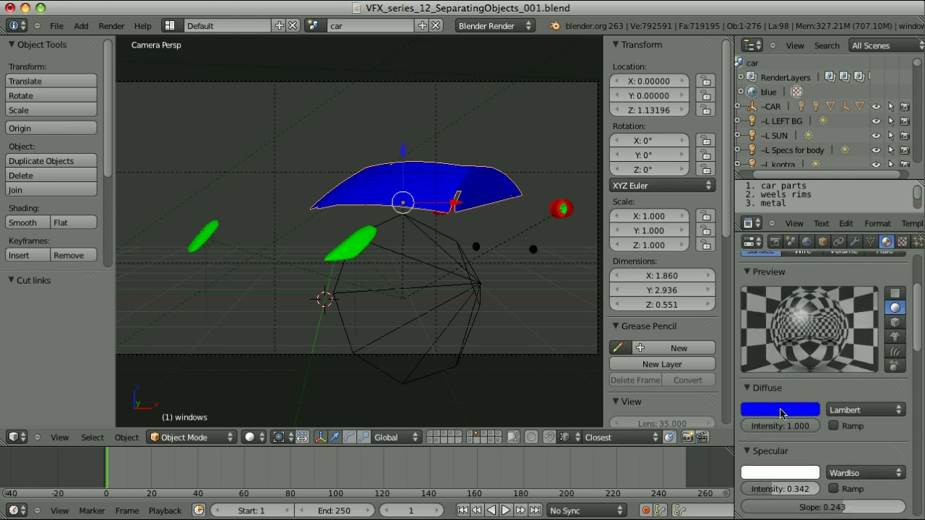
pyautogui.click(780, 412)
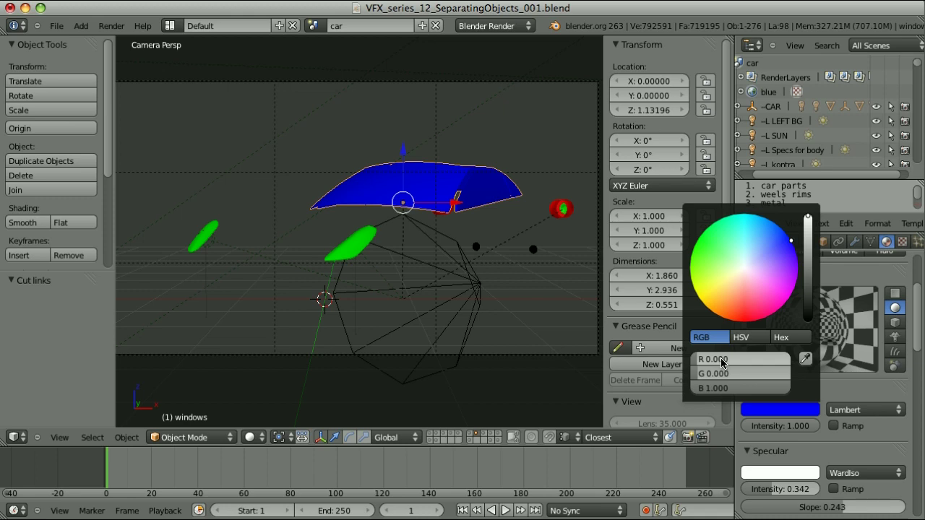
pyautogui.rightClick(351, 244)
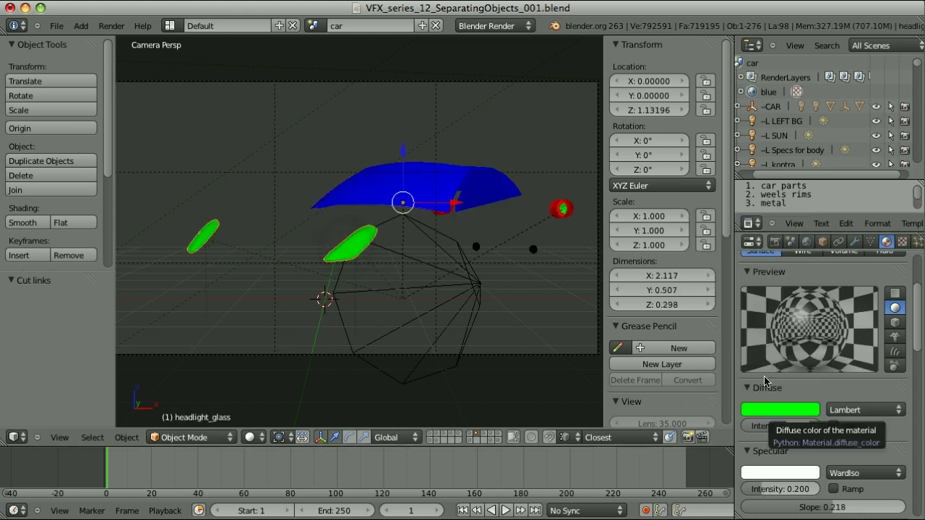
pyautogui.rightClick(570, 210)
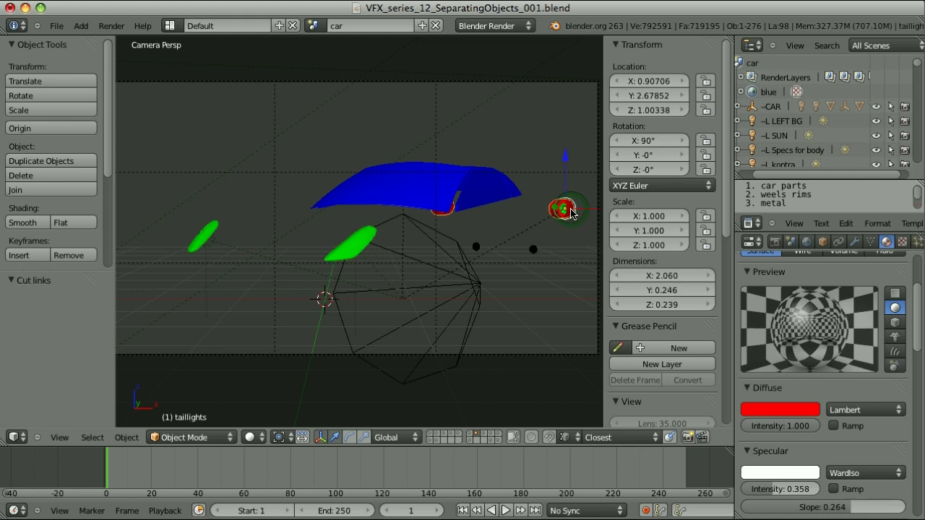
# Step: In the Compositing screen, add a Separate RGBA node fed by the Color pass of the Glass Image node
pyautogui.hotkey('ctrl', 'Left')
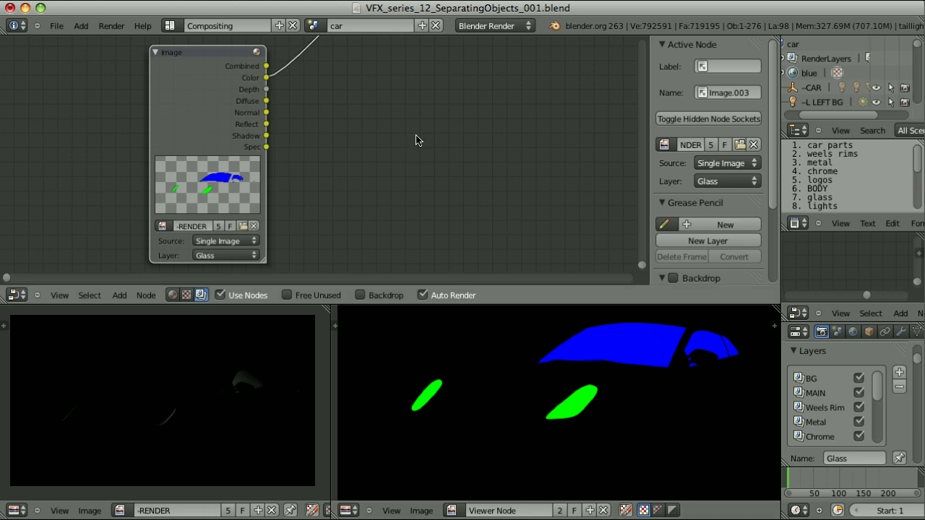
pyautogui.hotkey('shift', 'a')
pyautogui.click(393, 211)
pyautogui.click(367, 105)
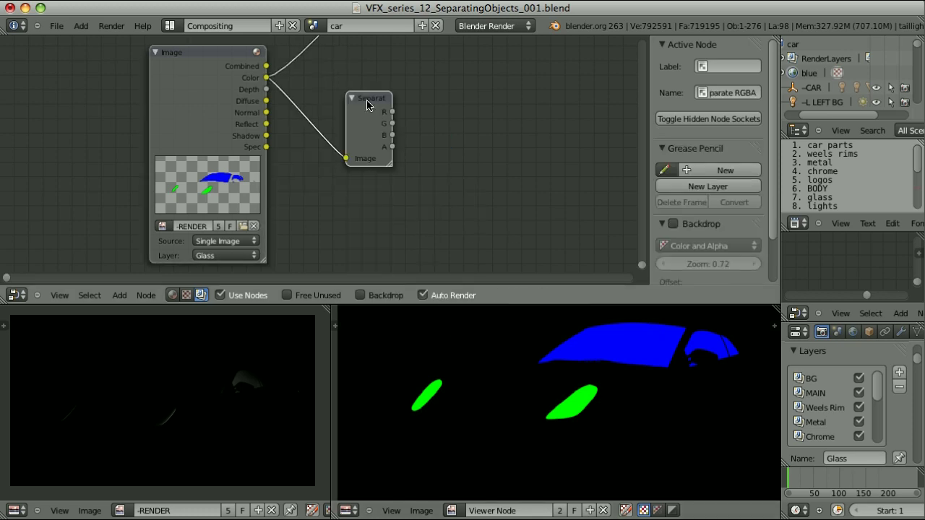
# Step: Cycle the viewer through the Separate RGBA node's green, blue and alpha channels and return it to green, inspecting the masks
pyautogui.keyDown('ctrl'); pyautogui.keyDown('shift'); pyautogui.click(367, 105); pyautogui.keyUp('shift'); pyautogui.keyUp('ctrl')
pyautogui.keyDown('ctrl'); pyautogui.keyDown('shift'); pyautogui.click(367, 104); pyautogui.keyUp('shift'); pyautogui.keyUp('ctrl')
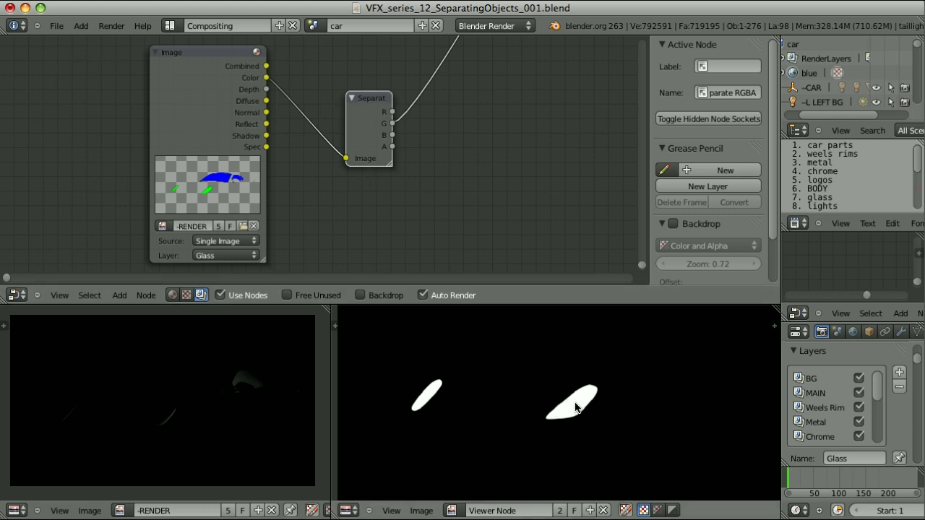
pyautogui.keyDown('ctrl'); pyautogui.keyDown('shift'); pyautogui.click(367, 116); pyautogui.keyUp('shift'); pyautogui.keyUp('ctrl')
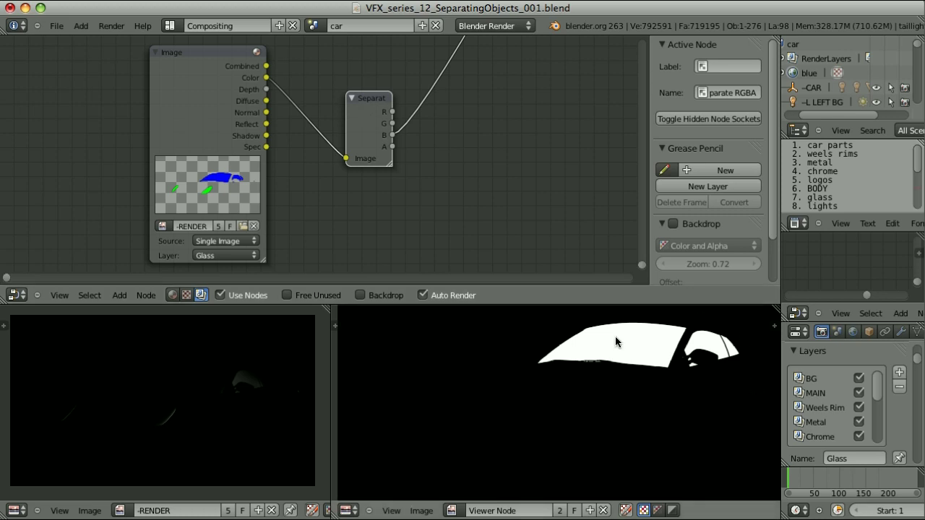
pyautogui.scroll(3, 625, 368)
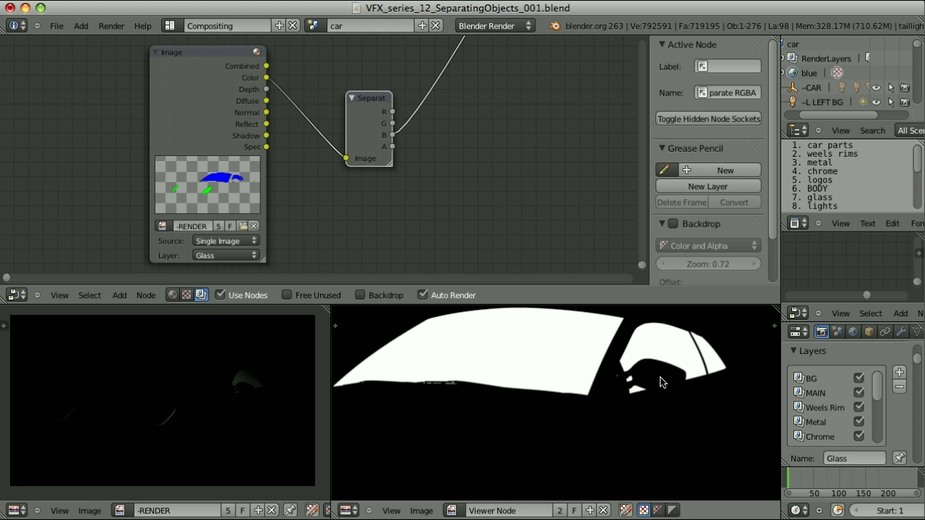
pyautogui.scroll(-4, 660, 382)
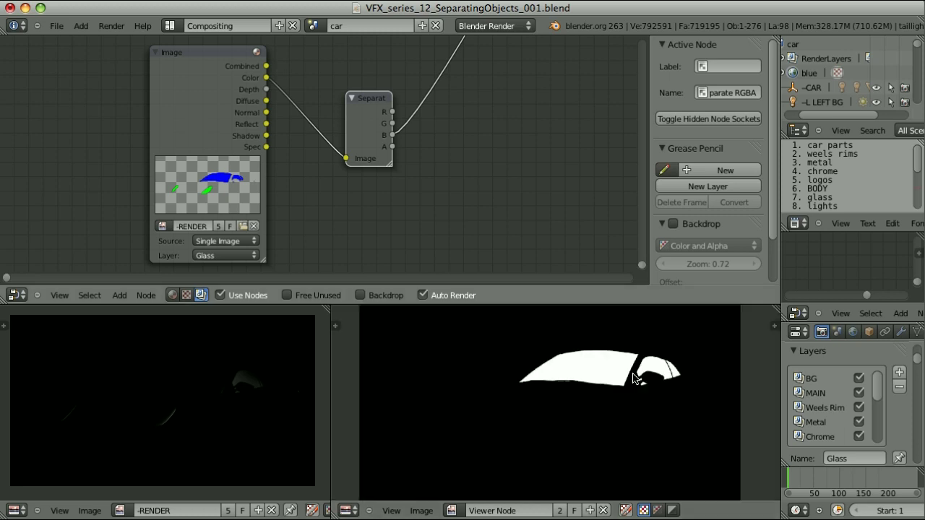
pyautogui.keyDown('ctrl'); pyautogui.keyDown('shift'); pyautogui.click(367, 147); pyautogui.keyUp('shift'); pyautogui.keyUp('ctrl')
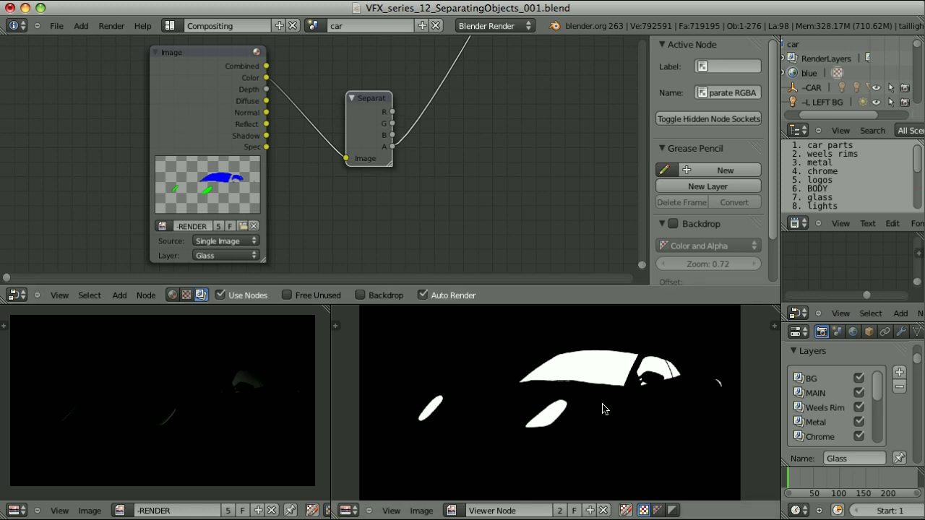
pyautogui.keyDown('ctrl'); pyautogui.keyDown('shift'); pyautogui.click(368, 130); pyautogui.keyUp('shift'); pyautogui.keyUp('ctrl')
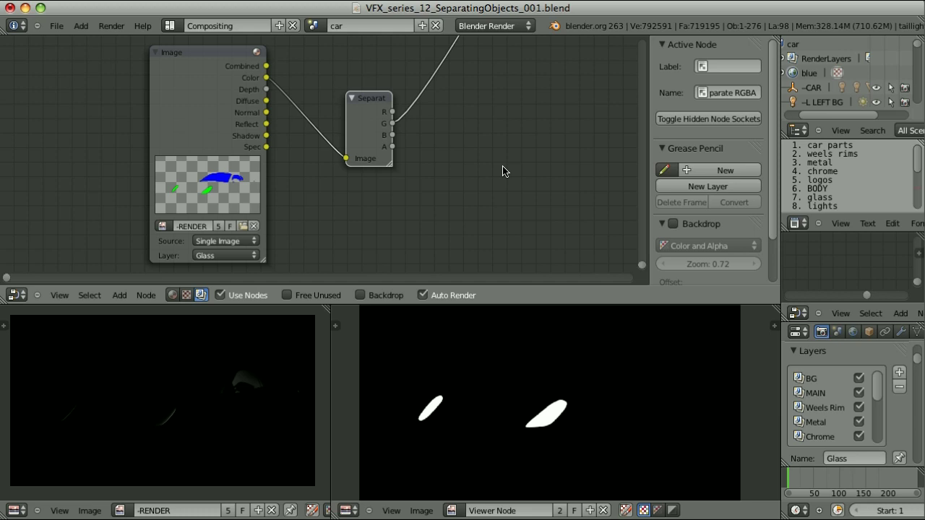
# Step: In the Default screen, choose L NO REFLECTORS as the light override of the Glass render layer
pyautogui.hotkey('ctrl', 'Right')
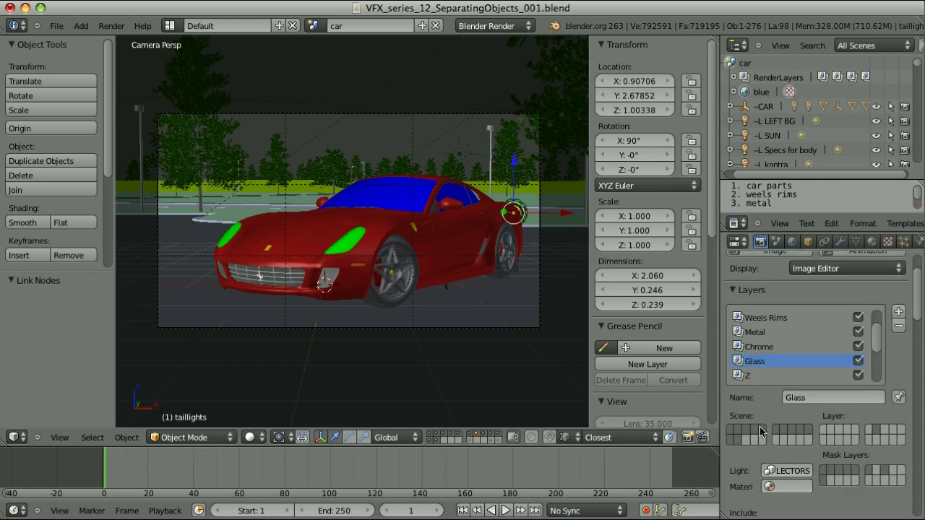
pyautogui.click(770, 471)
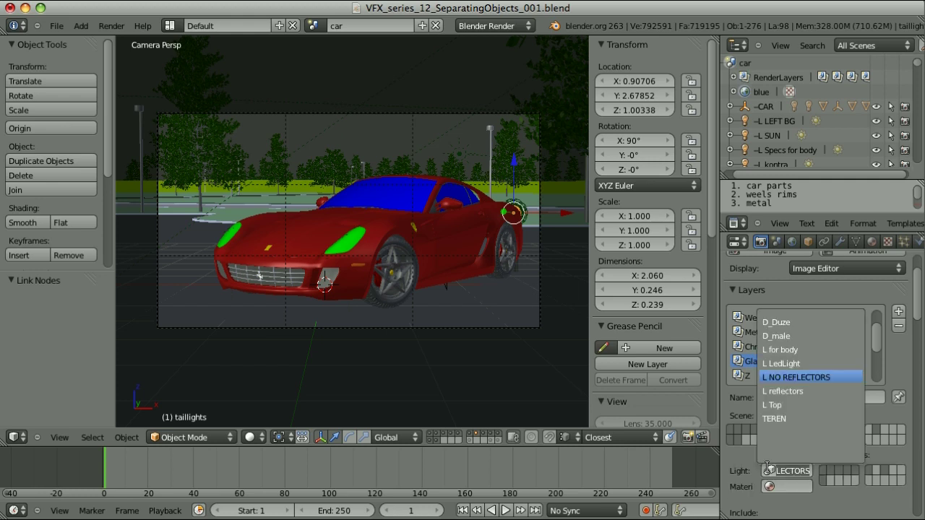
pyautogui.click(793, 377)
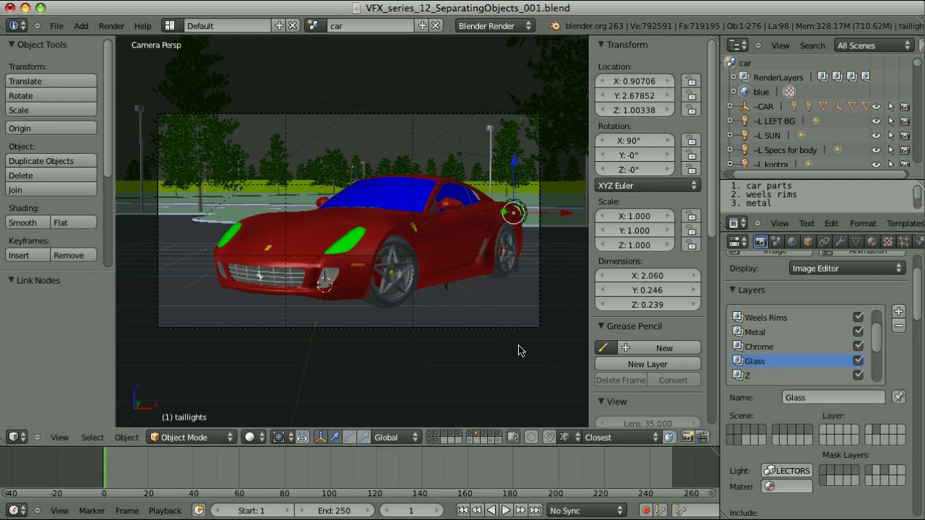
# Step: Look through the list of render layers and select the BG render layer
pyautogui.scroll(2, 809, 344)
pyautogui.scroll(-5, 805, 330)
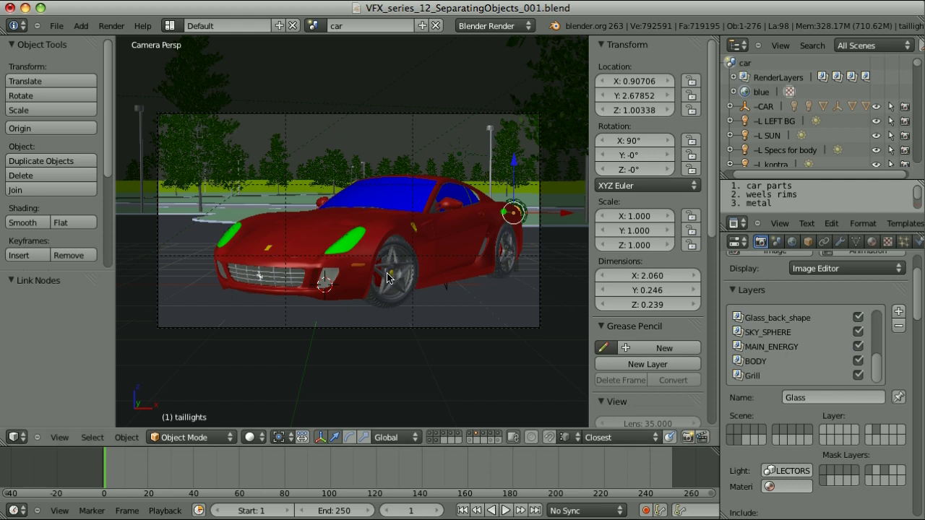
pyautogui.scroll(6, 768, 338)
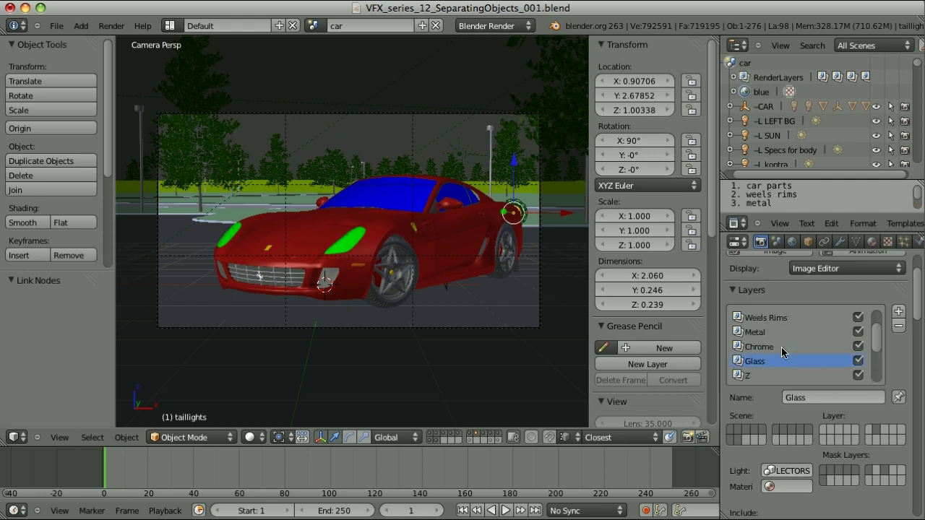
pyautogui.click(757, 318)
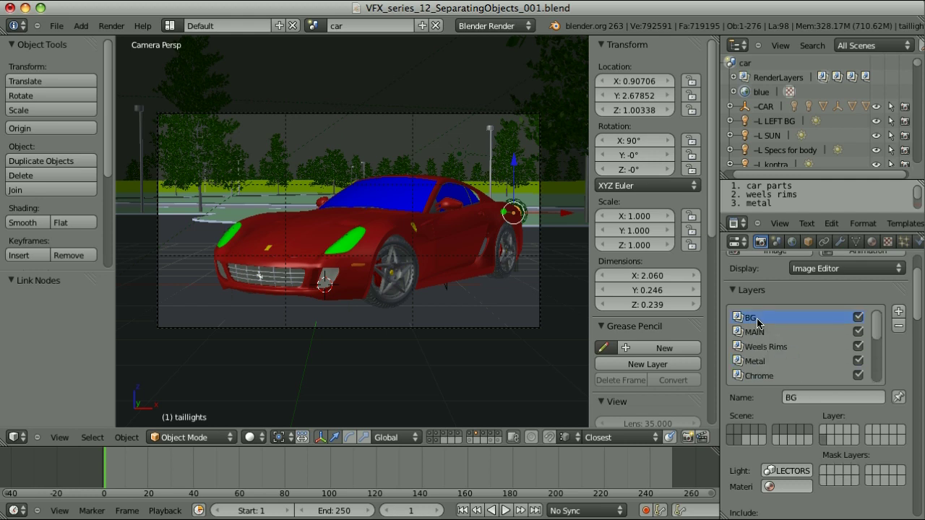
# Step: Select the MAIN_ENERGY render layer and examine its material override, included elements and passes
pyautogui.scroll(-6, 767, 332)
pyautogui.click(789, 362)
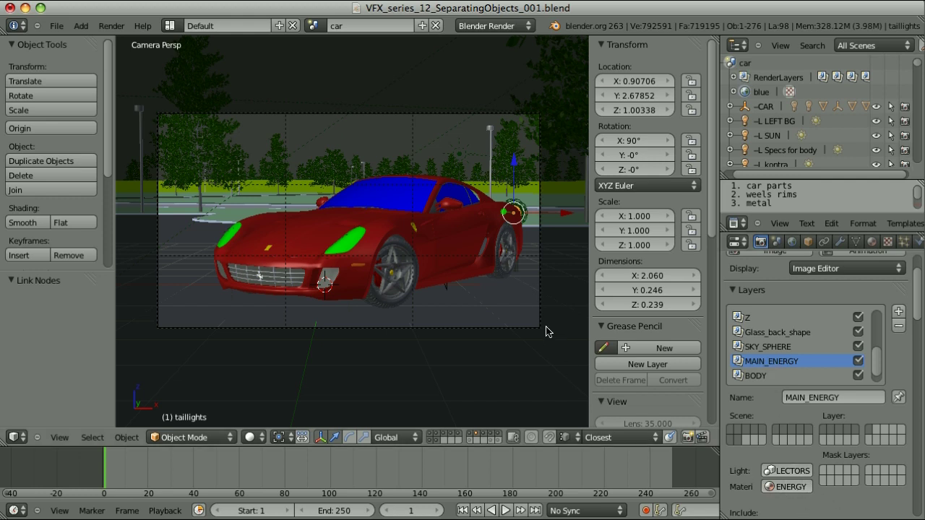
pyautogui.scroll(-4, 895, 381)
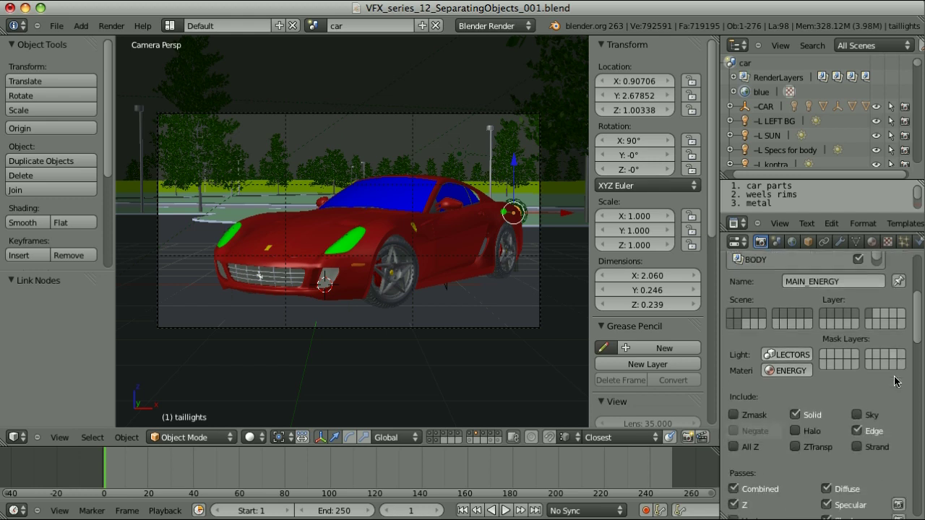
pyautogui.scroll(-5, 895, 381)
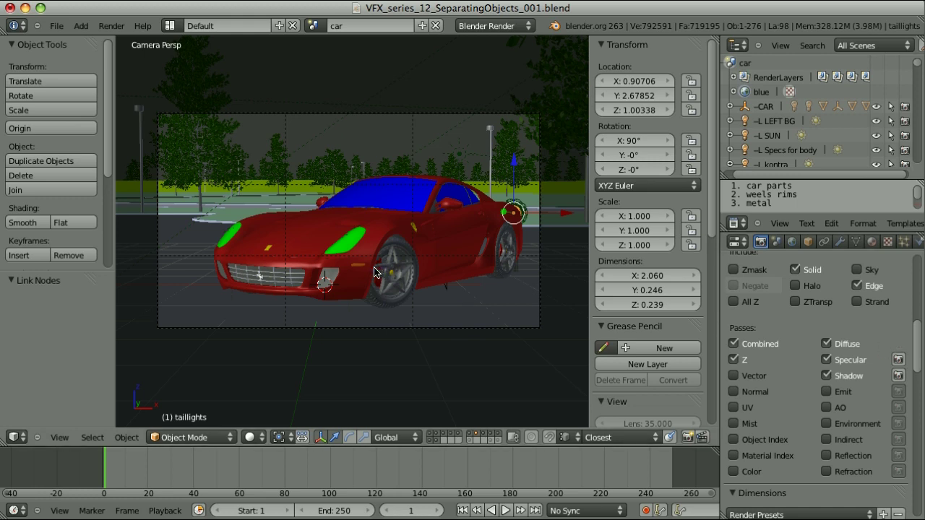
# Step: Select the Z render layer and the car body in the camera view
pyautogui.scroll(10, 916, 370)
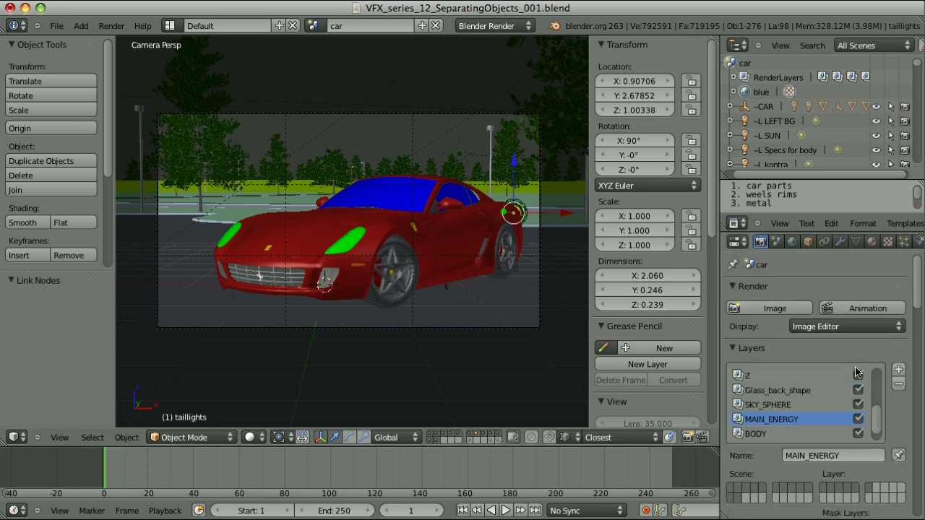
pyautogui.click(765, 376)
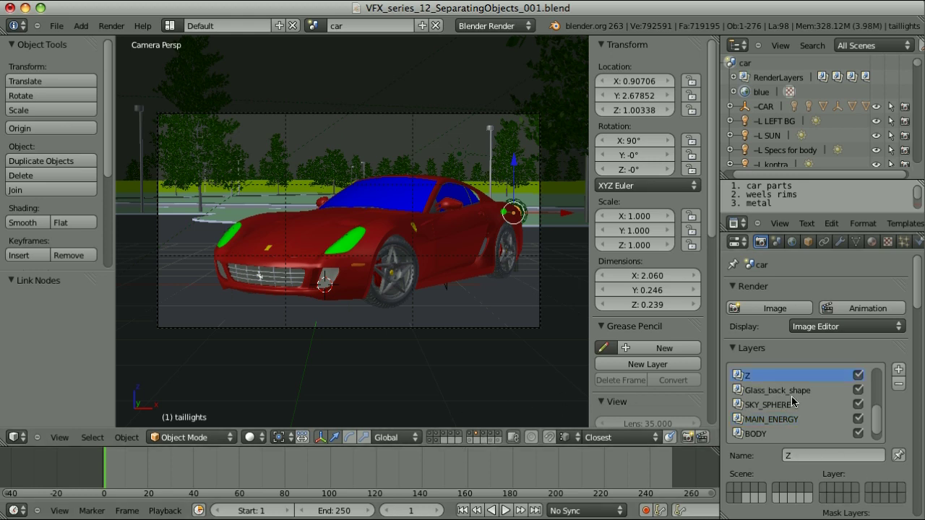
pyautogui.rightClick(460, 244)
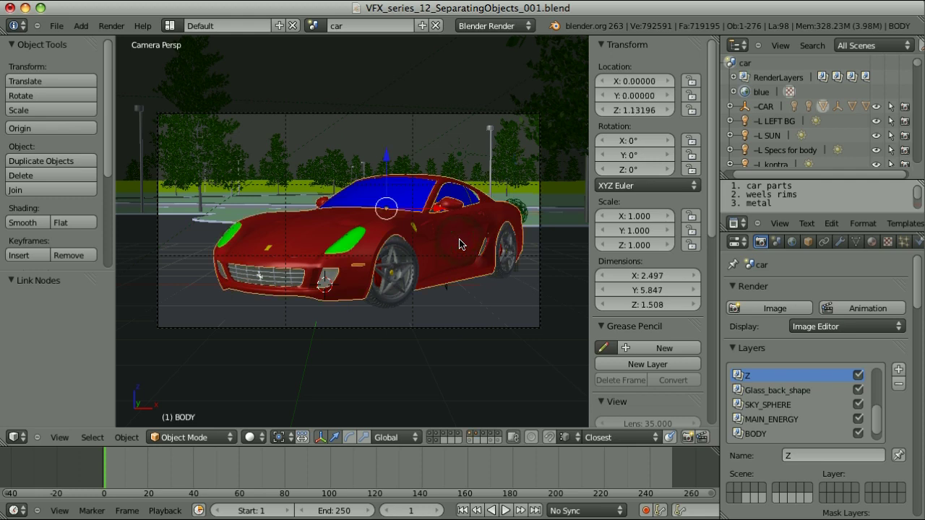